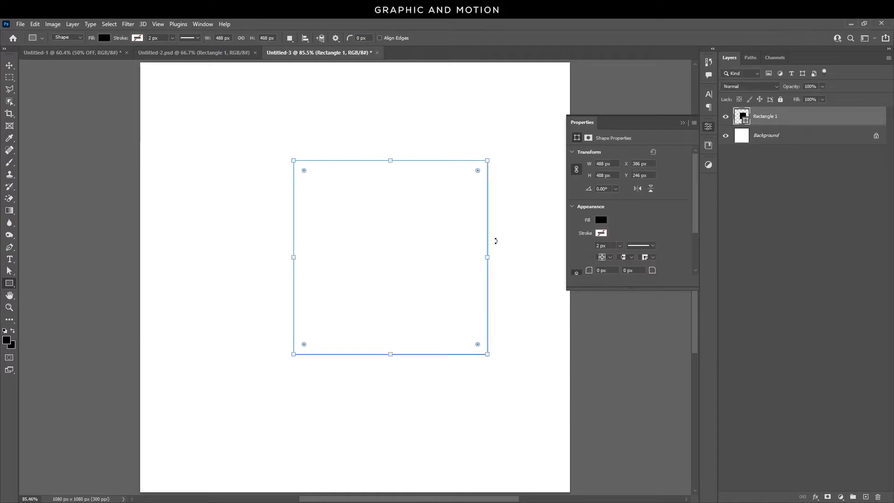
Rotate the square shape by 45 degrees so it becomes a diamond.
key("v")
left_click_drag(404, 293, 385, 306)
left_click_drag(460, 175, 361, 136)
key("Return")
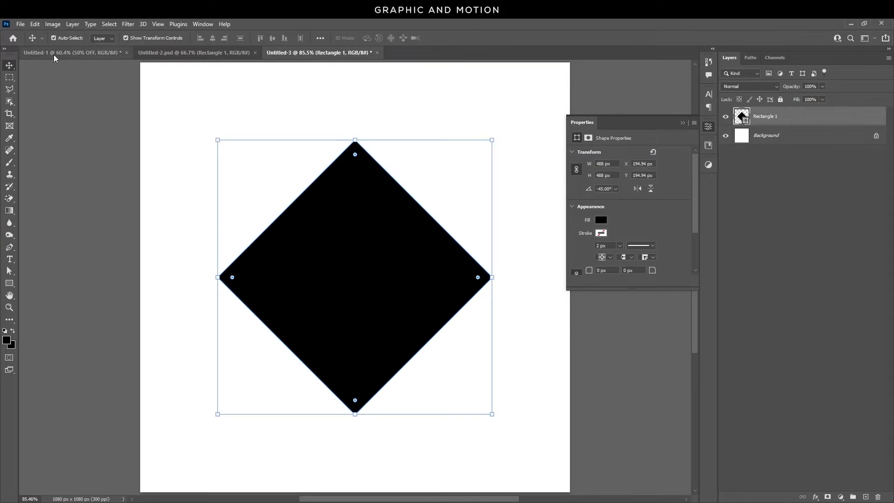
Align the diamond to the centre of the canvas using a full-canvas selection, then deselect.
left_click(109, 24)
left_click(127, 34)
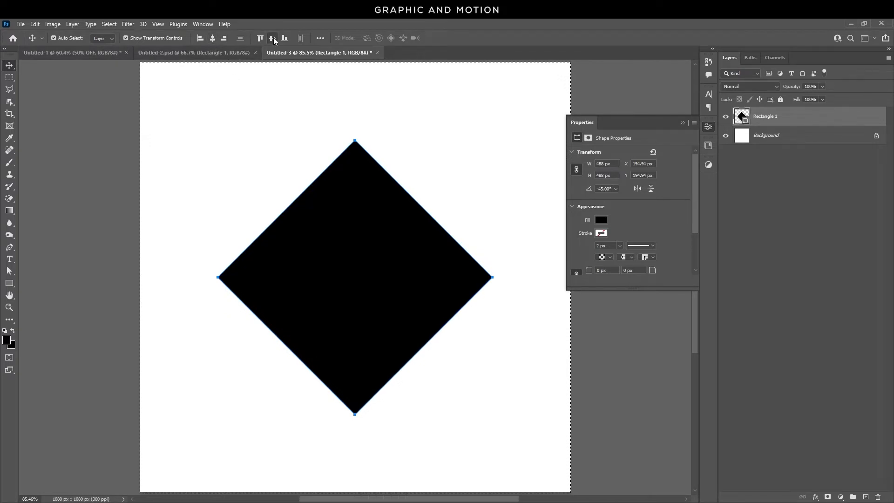
key("ctrl+d")
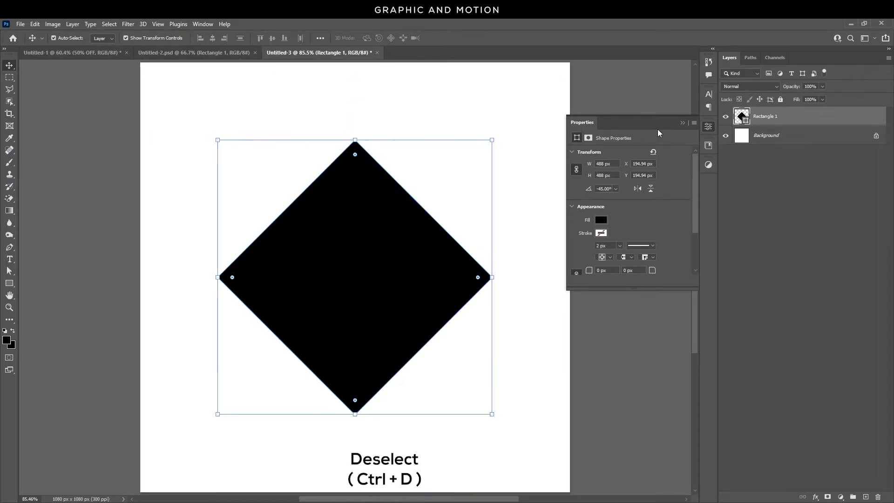
Duplicate the diamond shape layer.
left_click(682, 124)
left_click(531, 218)
left_click(358, 276)
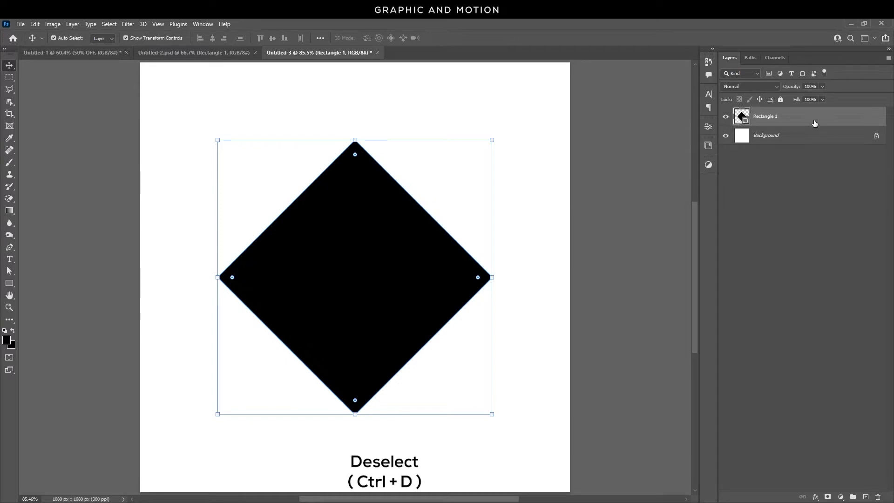
key("ctrl+j")
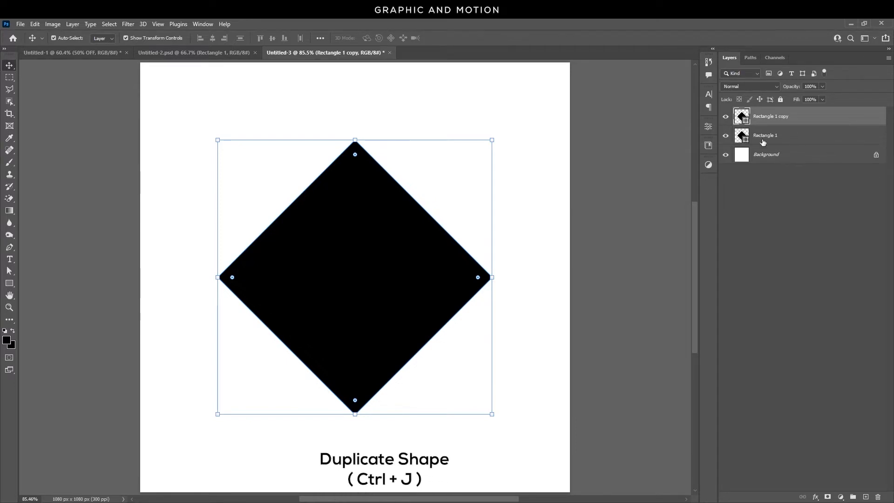
Enlarge the duplicate diamond to about 240% and position it across the canvas's lower-left corner.
left_click(792, 141)
scroll(522, 172, "down", 1)
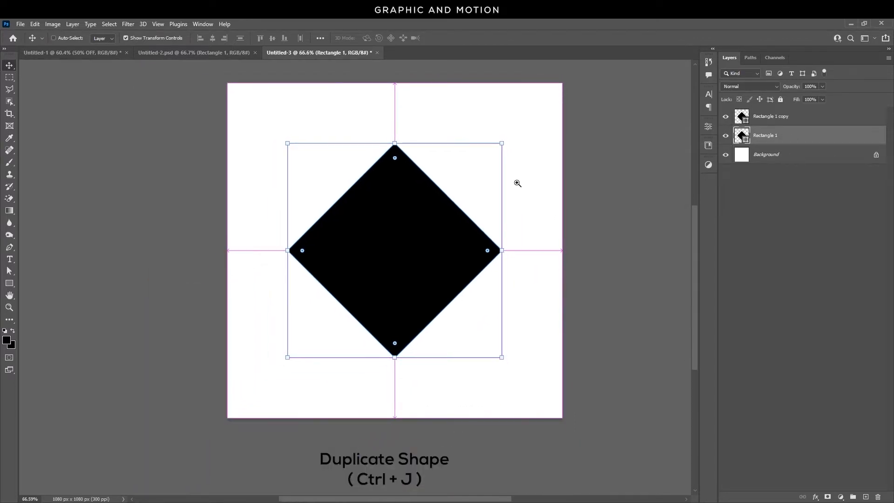
left_click_drag(433, 291, 316, 423)
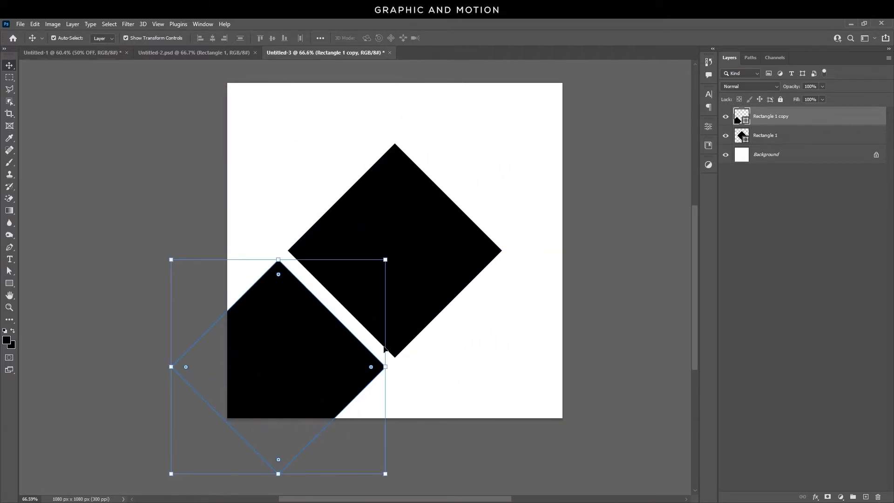
left_click_drag(385, 260, 545, 120)
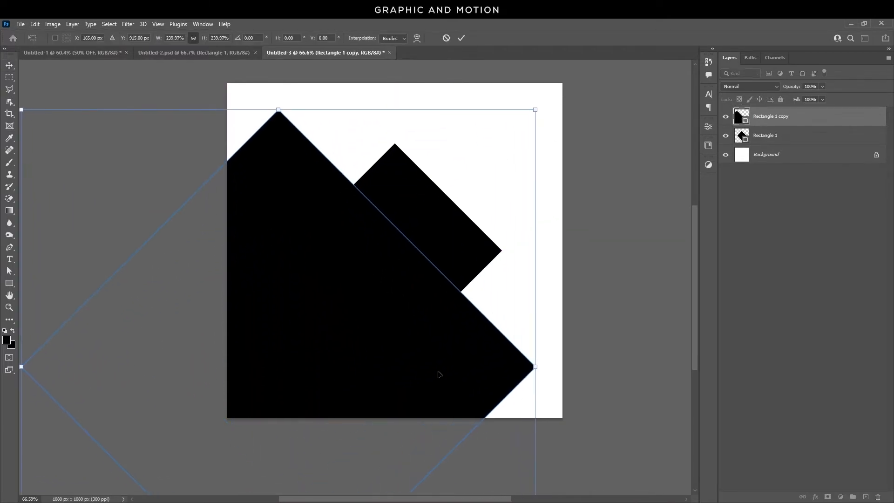
left_click_drag(437, 373, 389, 416)
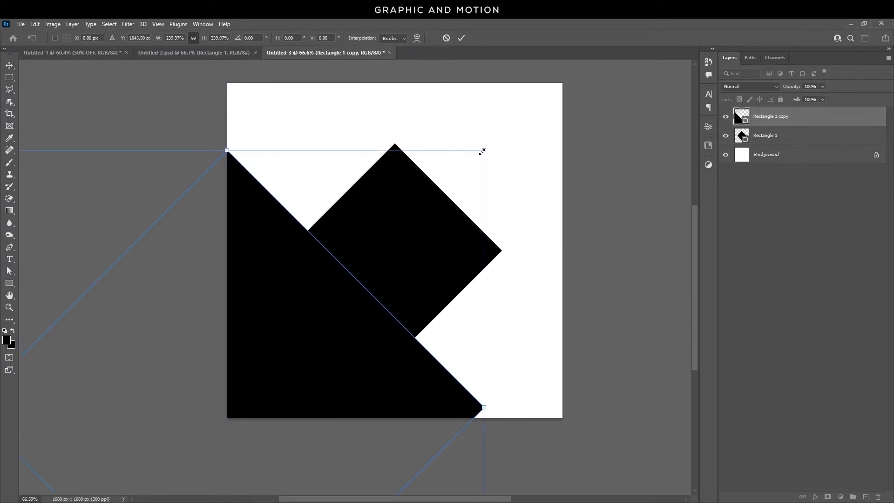
left_click_drag(482, 152, 517, 119)
mouse_move(458, 401)
left_mouse_down()
mouse_move(443, 410)
mouse_move(457, 414)
left_mouse_up()
key("Return")
left_click(732, 241)
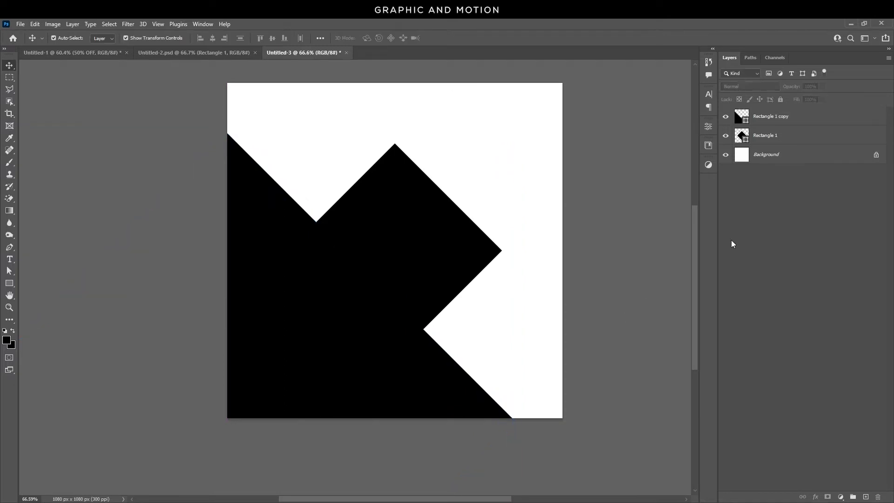
Reorder the layers so the large diamond sits below the original diamond, and fit the canvas on screen.
left_click(818, 123)
left_click_drag(817, 116, 815, 144)
left_click(632, 245)
key("ctrl+0")
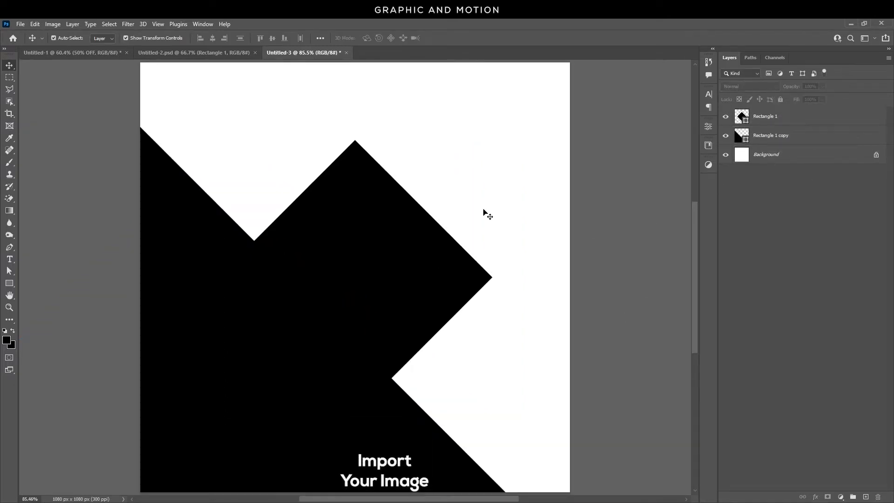
Place the photo file 12 from the desktop into the document.
key("super+d")
left_click_drag(54, 131, 416, 287)
key("alt+Tab")
key("Return")
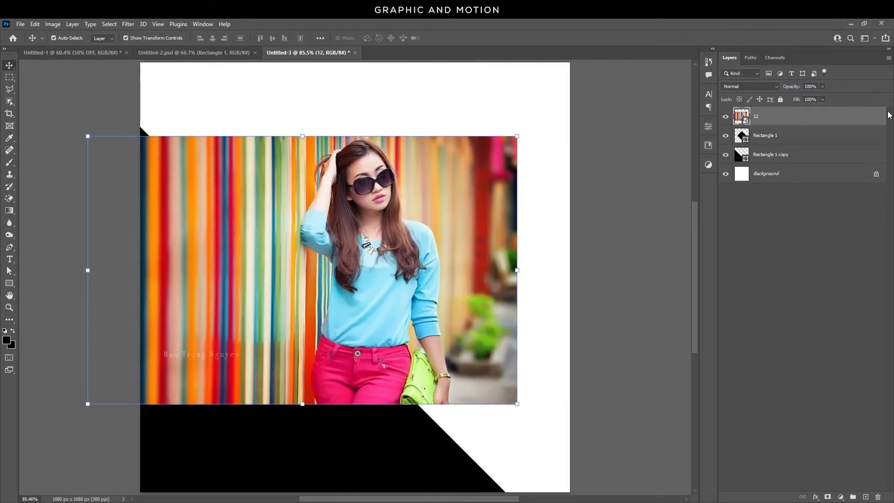
Create a clipping mask so the photo is clipped to the diamond layer below.
right_click(798, 119)
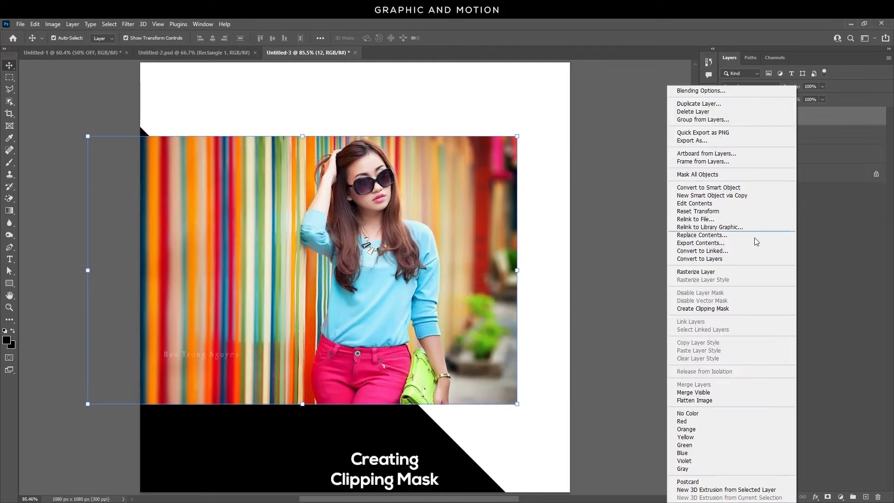
left_click(736, 309)
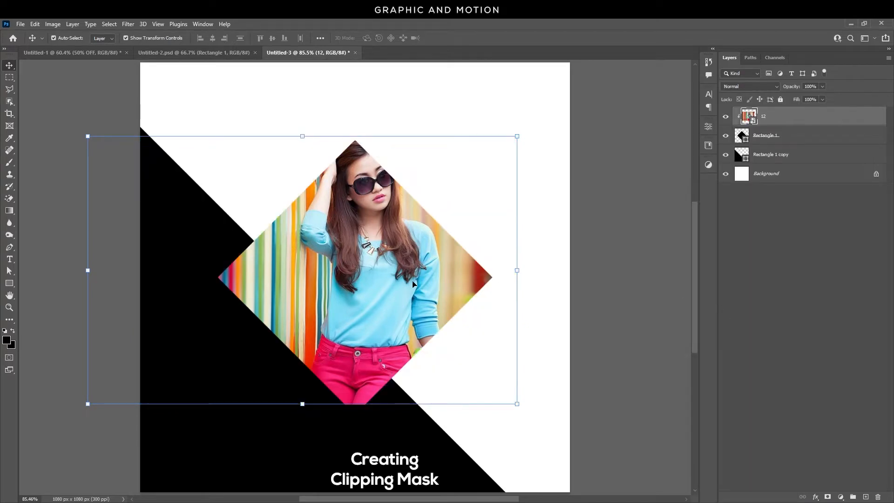
Reposition and scale the photo inside the diamond and commit the transform.
left_click_drag(415, 274, 401, 279)
left_click_drag(502, 140, 512, 132)
left_click_drag(368, 244, 377, 247)
key("Return")
left_click(611, 274)
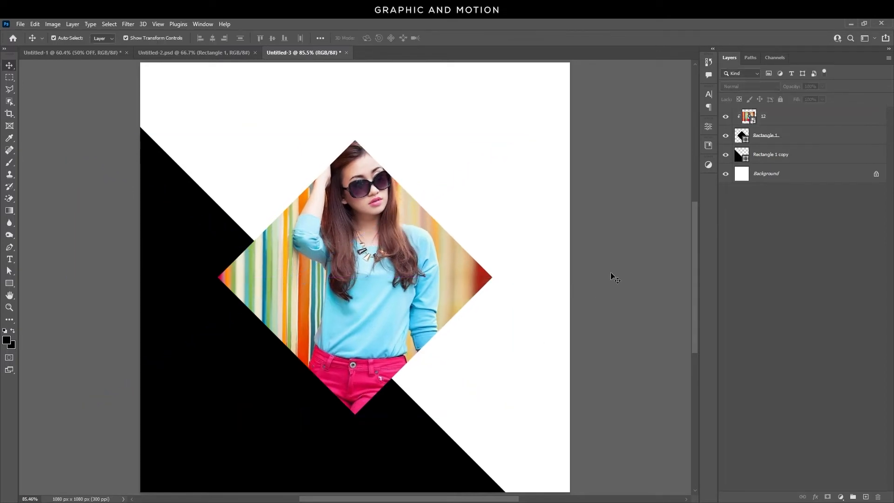
Set the large diamond's fill to pink #ee256b sampled from the photo's trousers.
left_click(828, 156)
left_click(9, 284)
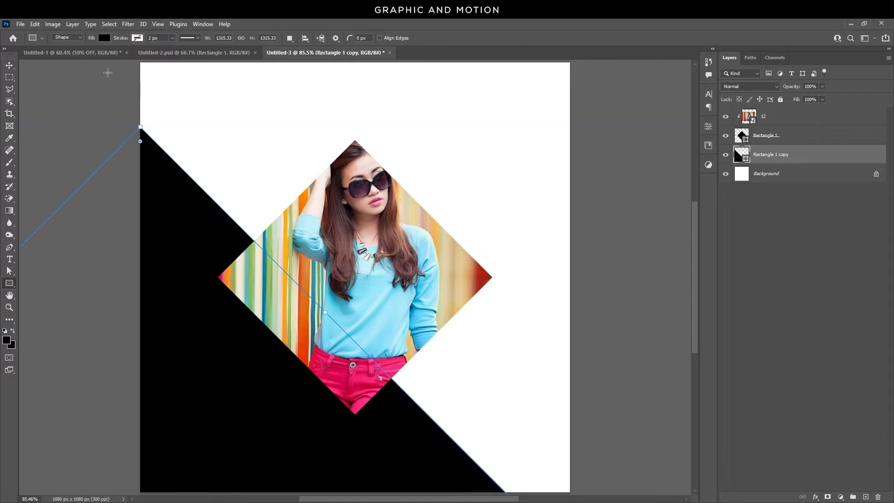
left_click(117, 38)
left_click(162, 56)
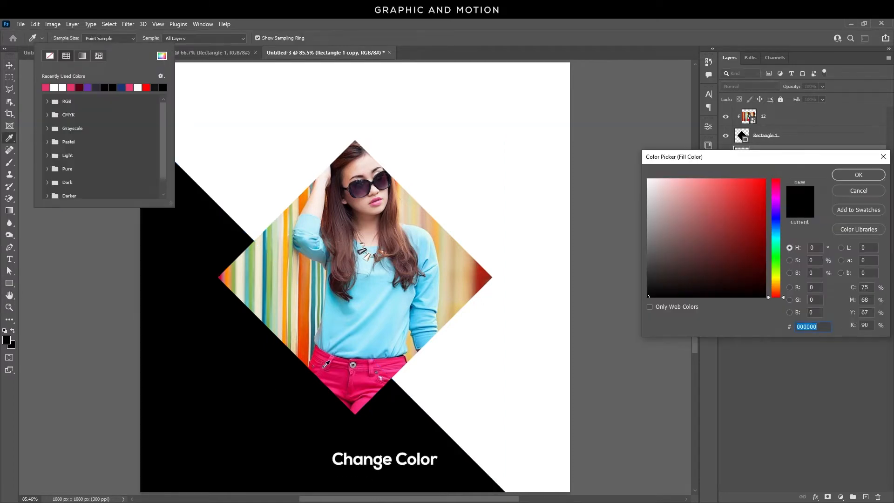
left_click(335, 377)
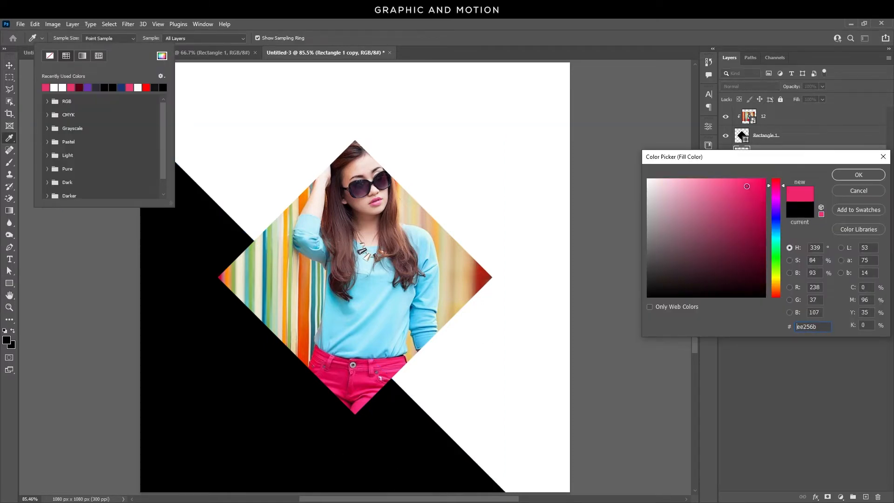
left_click(859, 175)
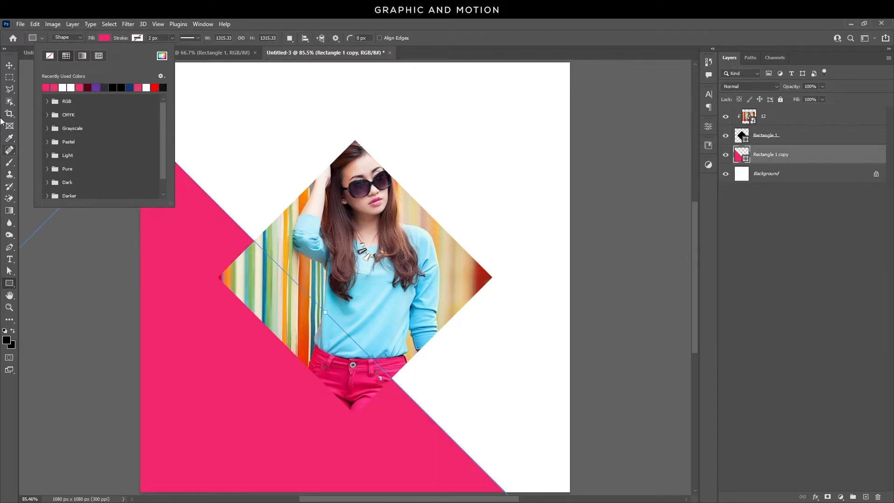
Add a 15 px white stroke layer style to the central photo diamond.
left_click(10, 66)
left_click(68, 96)
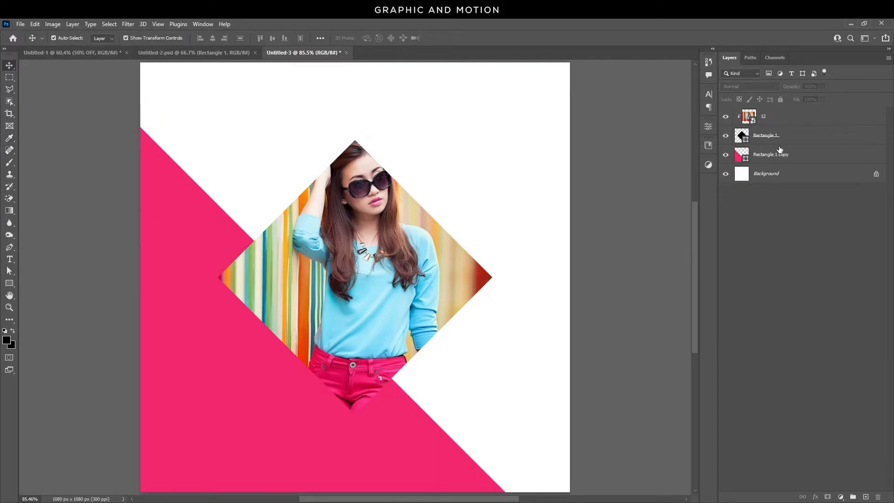
left_click(869, 140)
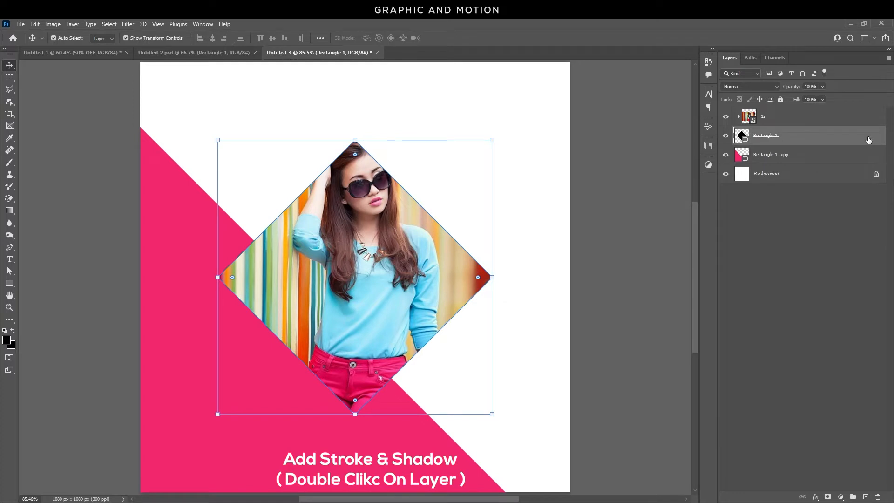
double_click(869, 140)
left_click(574, 355)
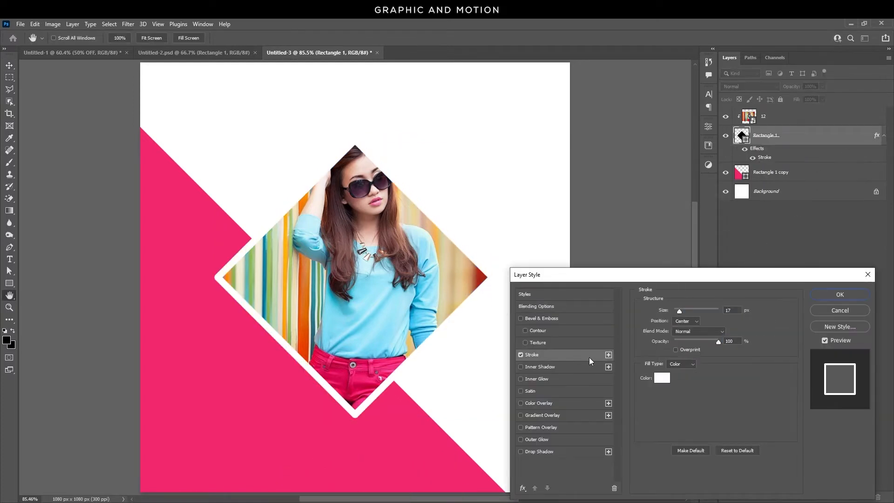
left_click(736, 312)
type("15")
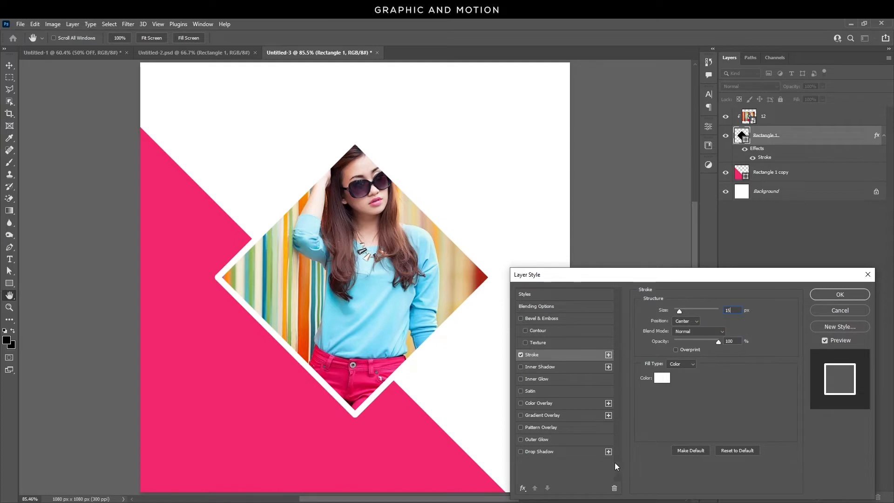
Add a drop shadow coloured #4d001b to the central diamond and confirm the layer style.
left_click(565, 454)
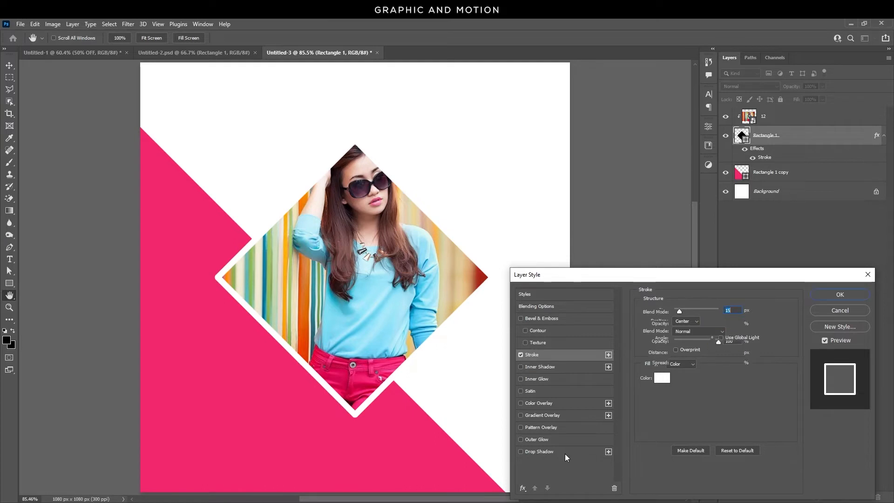
left_click(736, 312)
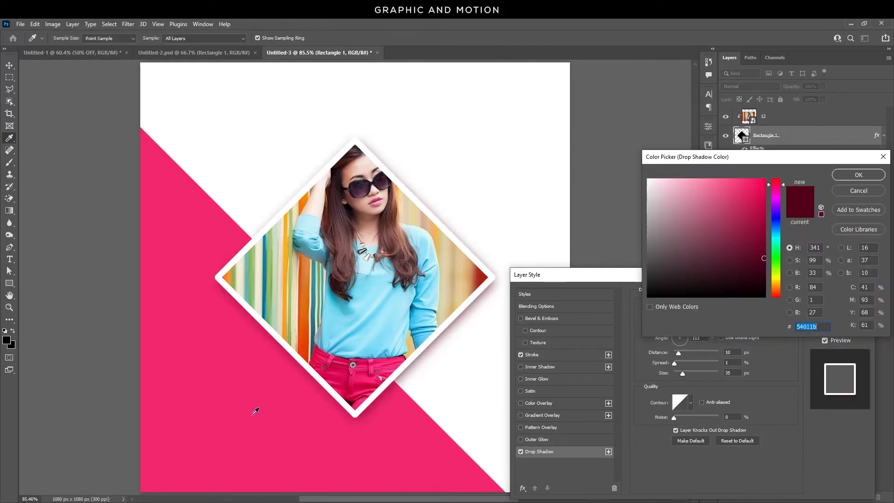
left_click(275, 410)
left_click_drag(749, 185, 764, 266)
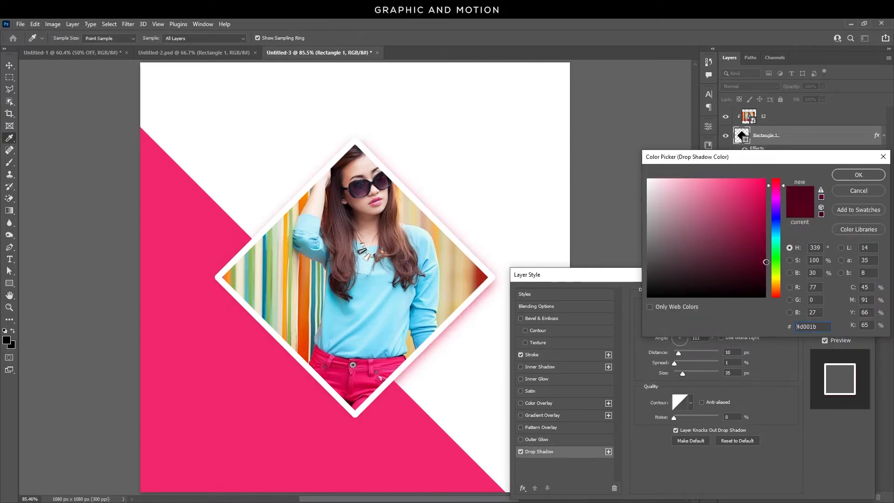
left_click(858, 175)
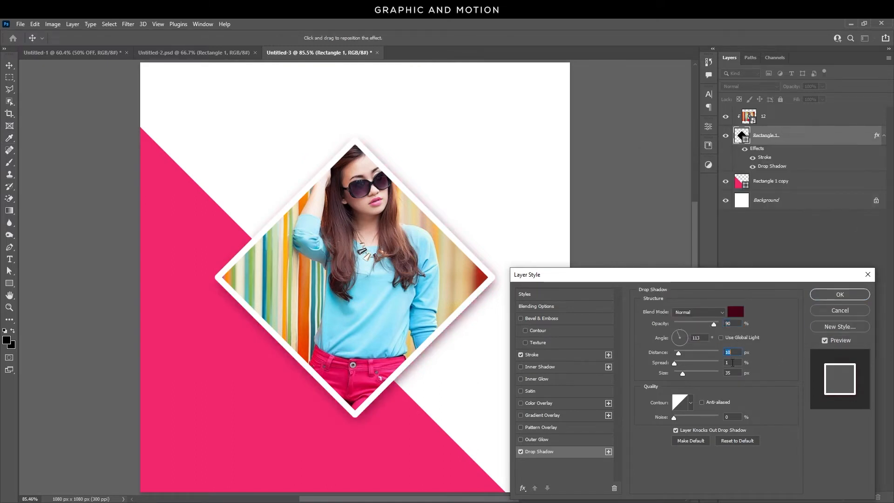
key("Tab")
key("Tab")
left_click(838, 296)
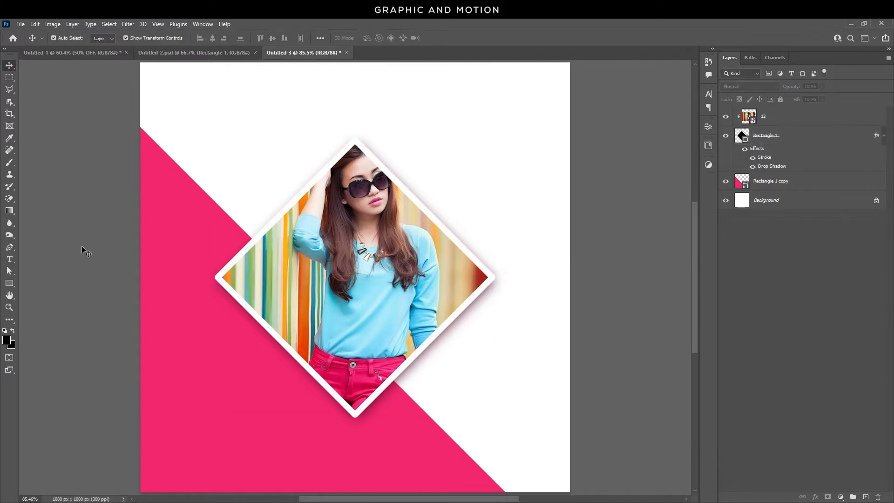
Draw a pink square about 188 px above the photo's upper left and rotate it 45 degrees.
left_click(10, 283)
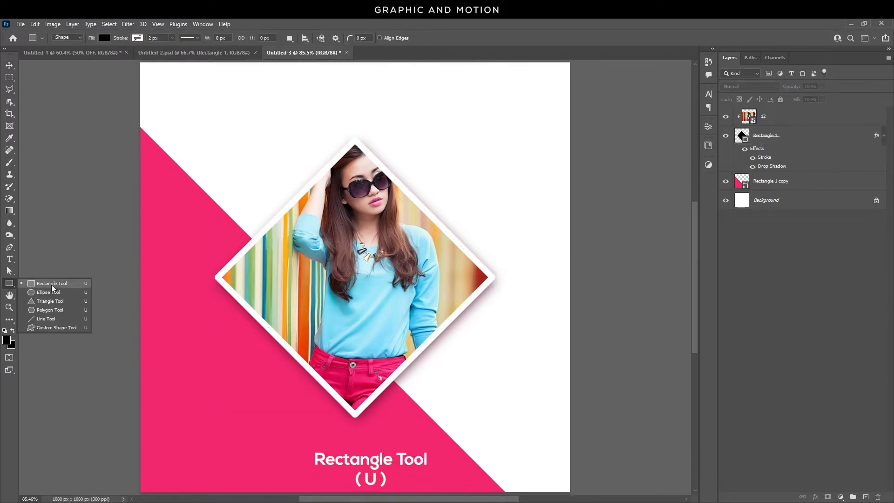
left_click(51, 285)
left_click(105, 38)
left_click(60, 86)
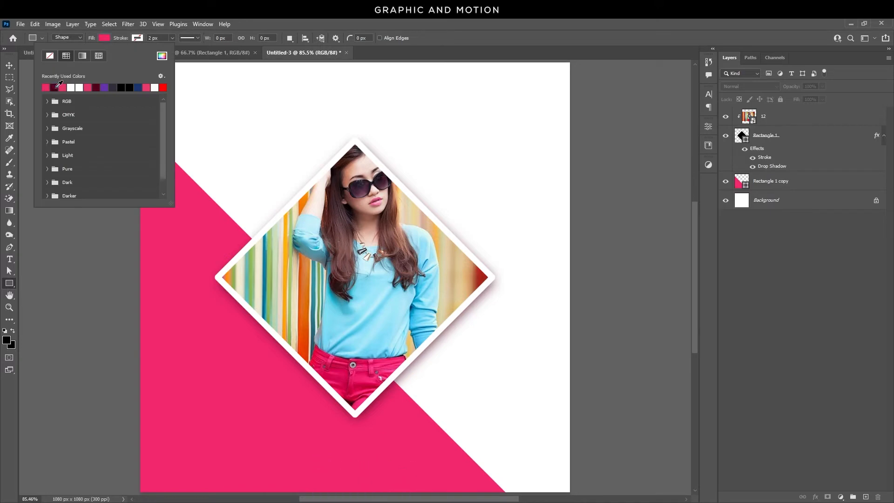
left_click_drag(219, 139, 295, 214)
key("ctrl+t")
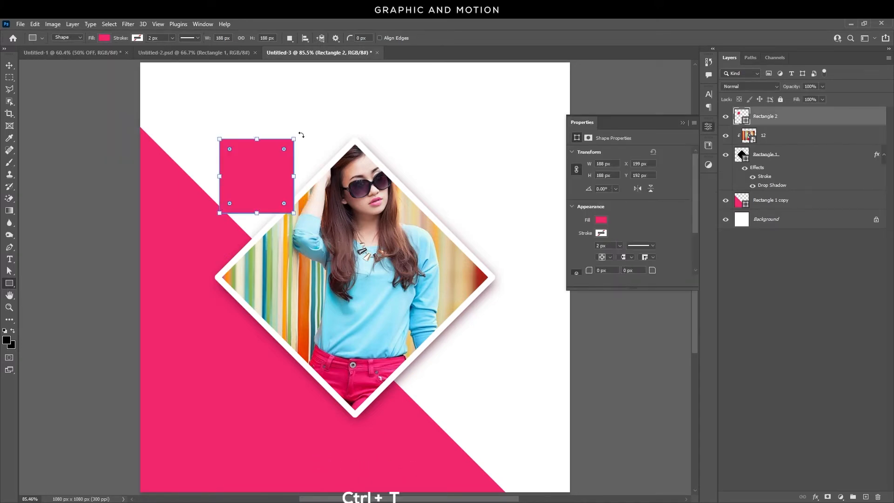
left_click_drag(300, 140, 250, 107)
left_click(9, 66)
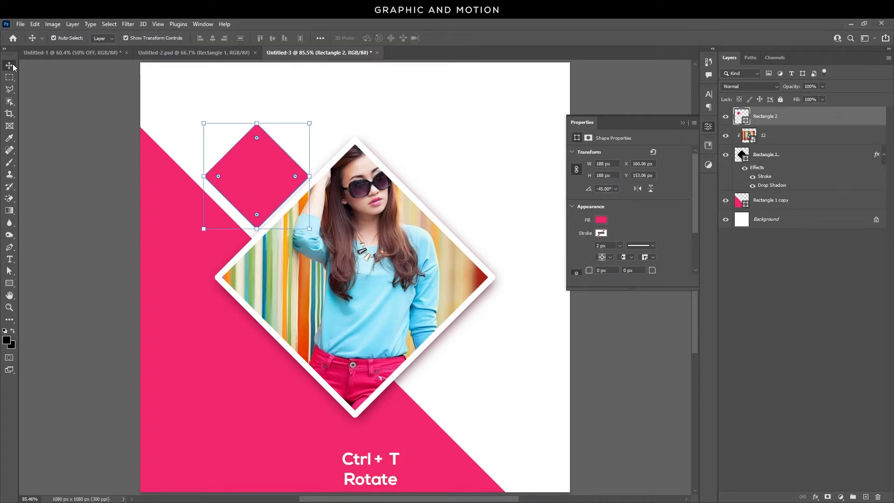
Duplicate the small pink diamond to the right side of the photo and scale it to about 77%.
left_click(104, 179)
left_click(262, 171)
left_click_drag(262, 173, 497, 289)
left_click(636, 374)
left_click(288, 175)
key("ctrl+t")
left_click_drag(548, 235, 536, 243)
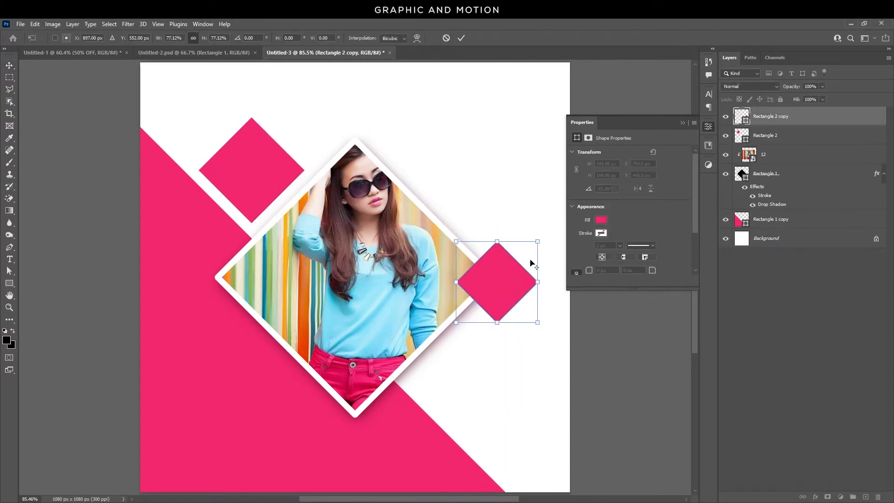
double_click(502, 294)
Move the right diamond's layer beneath the framed photo diamond and duplicate it toward the photo's lower right.
left_click_drag(795, 120, 789, 205)
left_click_drag(511, 292, 465, 383)
left_click(637, 351)
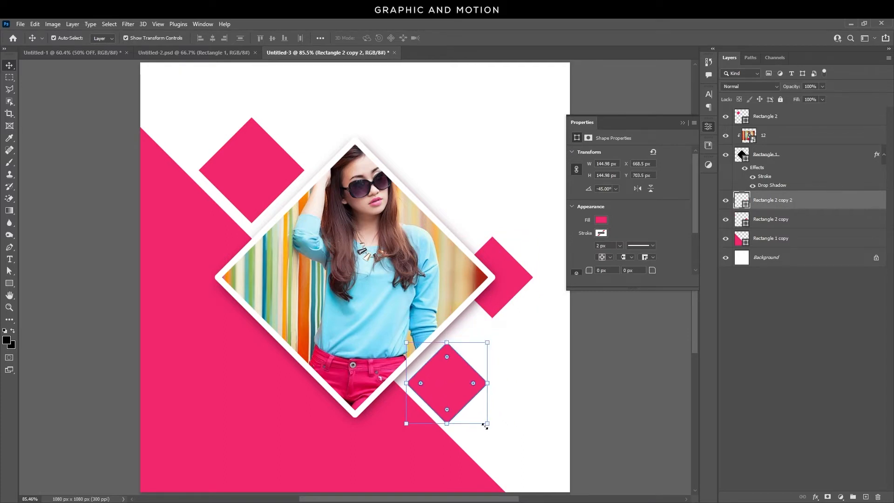
Shrink the lower small diamond with Free Transform and close the Properties panel.
key("ctrl+t")
left_click_drag(488, 425, 439, 394)
key("Return")
left_click(467, 396)
left_click(631, 407)
left_click(683, 124)
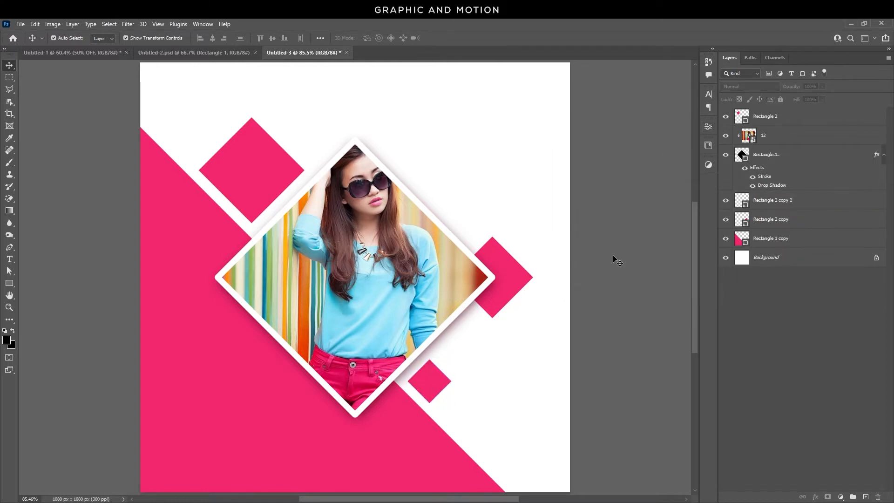
Add the text "Fashion" in Glitten Regular at 26 pt near the canvas's upper right corner.
left_click_drag(10, 259, 55, 258)
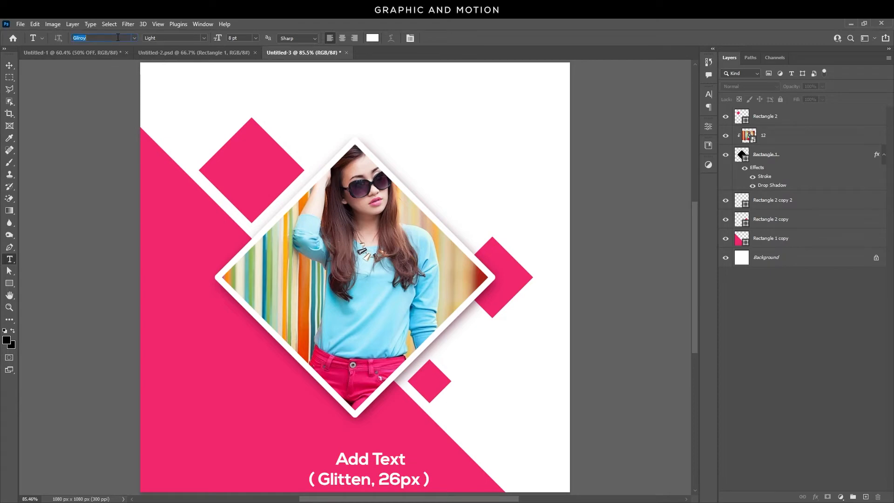
type("gli")
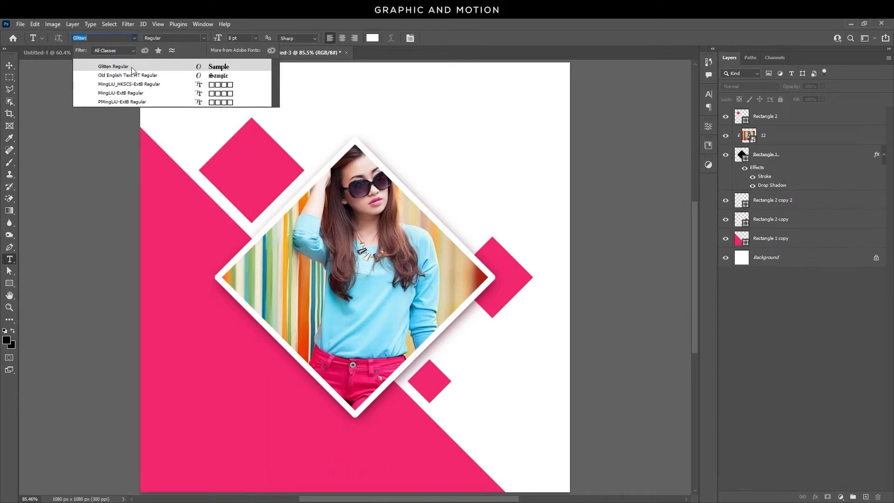
left_click(131, 67)
type("26")
key("Return")
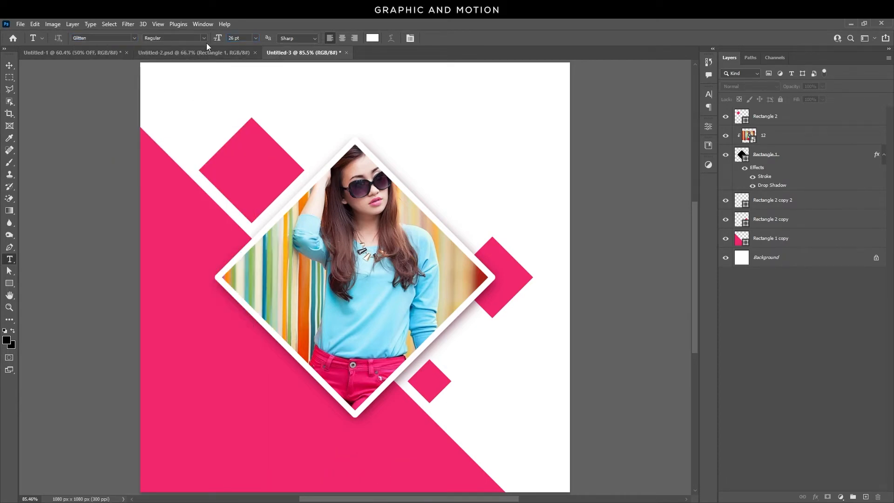
left_click(439, 129)
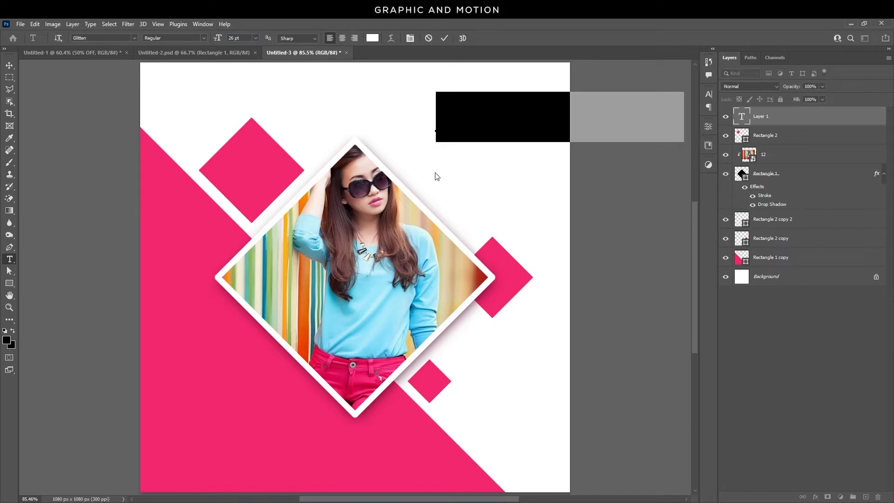
type("Fashion")
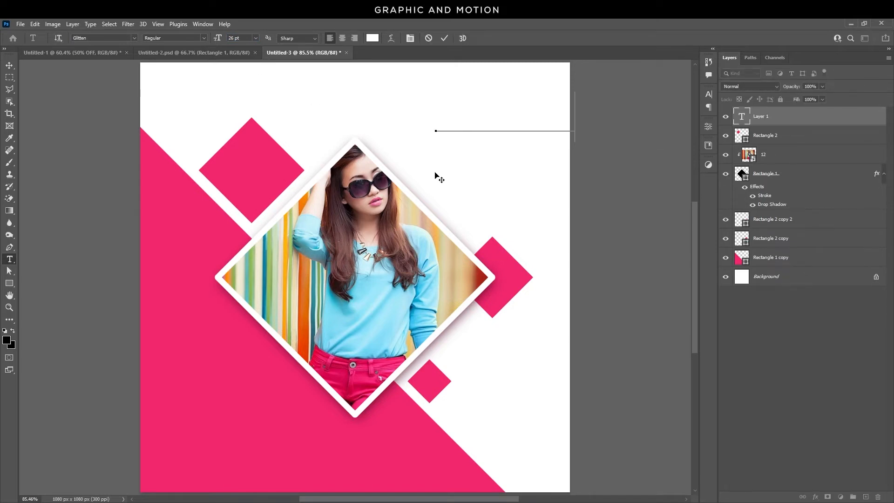
key("ctrl+a")
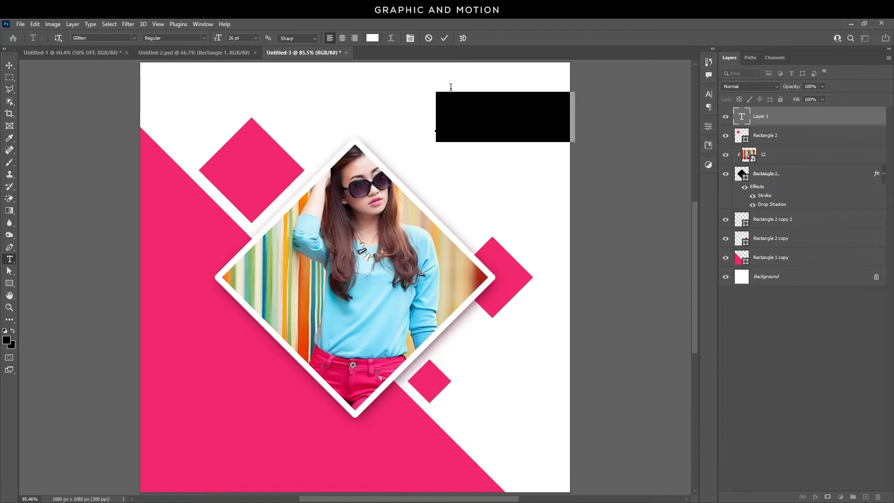
Color the Fashion text pink (#f1276d) sampled from the background shape, and nudge it up and left.
left_click(373, 39)
left_click(170, 253)
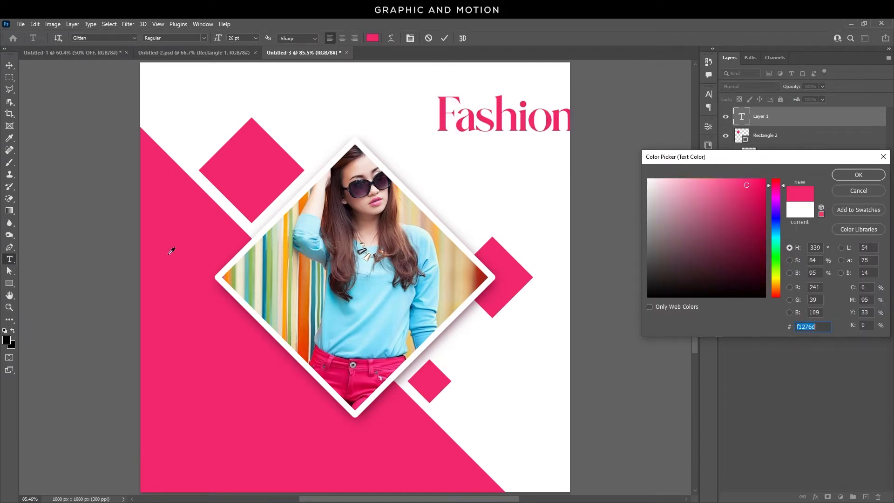
left_click(858, 175)
left_click(9, 65)
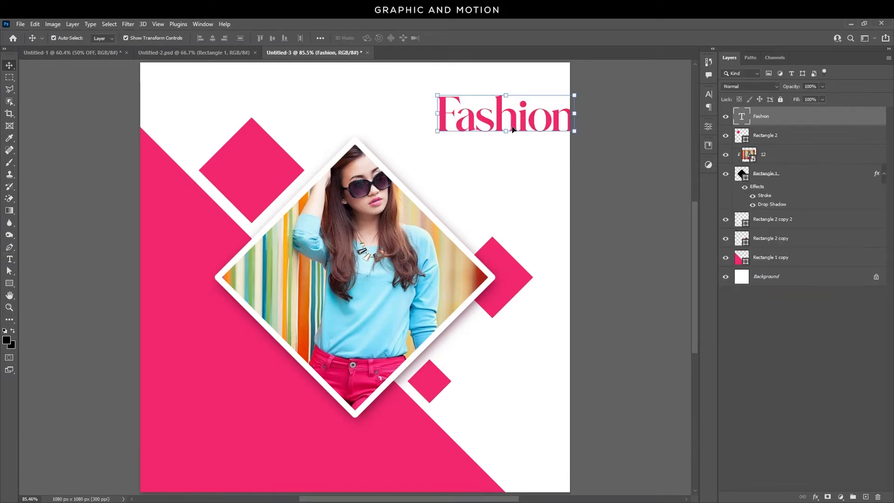
left_click_drag(513, 129, 495, 99)
left_click(596, 164)
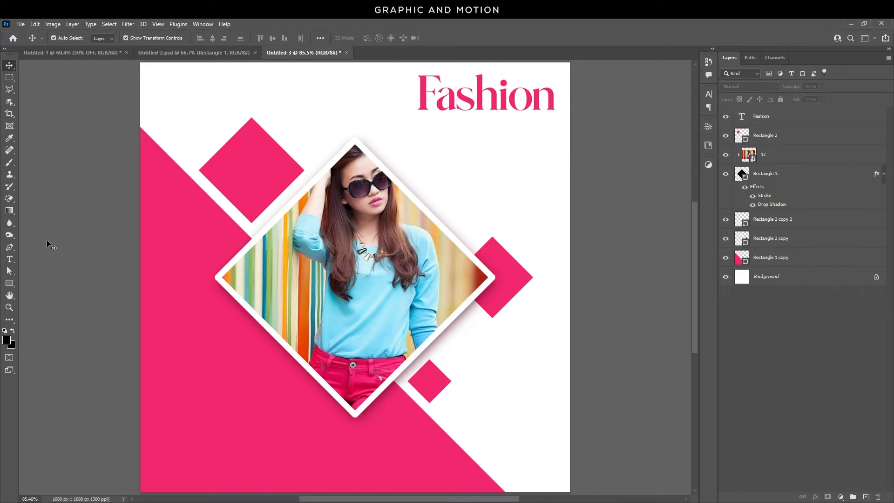
Add "WEEK SALE" text in Gilroy ExtraBold at 10 pt beside the photo and color it black.
left_click(9, 260)
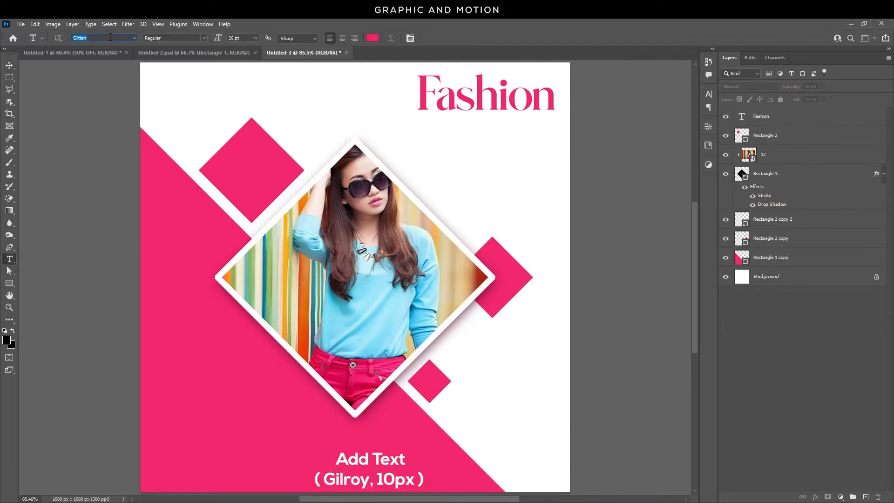
type("gilroy")
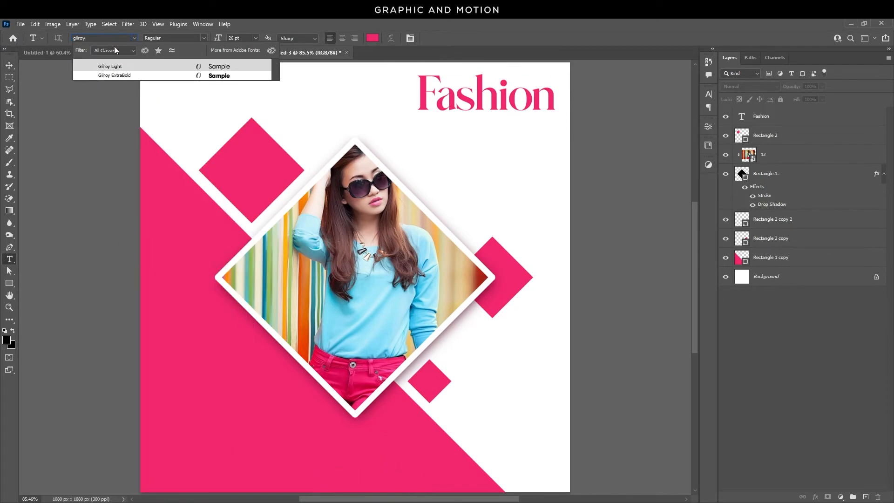
left_click(124, 76)
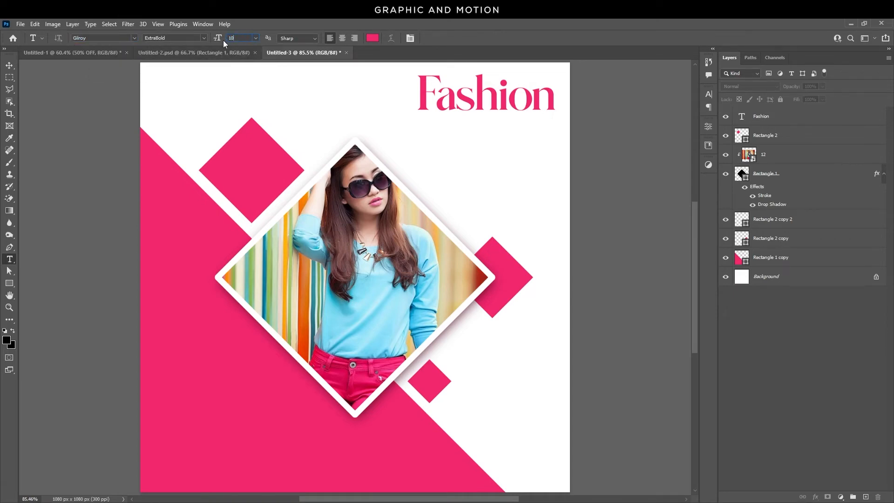
left_click(466, 165)
type("W")
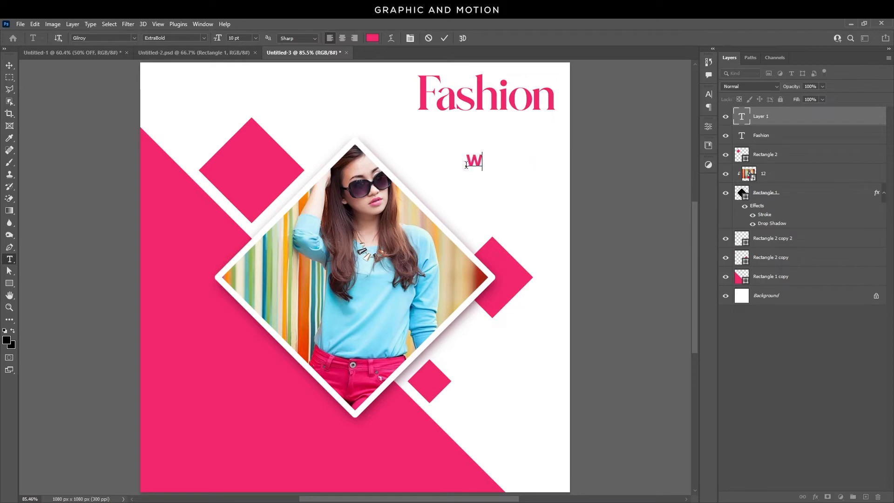
type("EEK SALE")
key("ctrl+a")
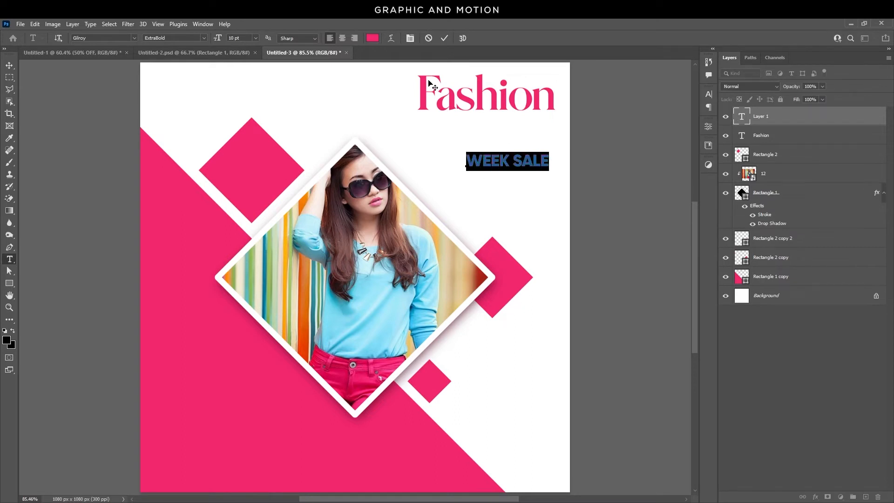
left_click(376, 39)
left_click_drag(694, 259, 648, 297)
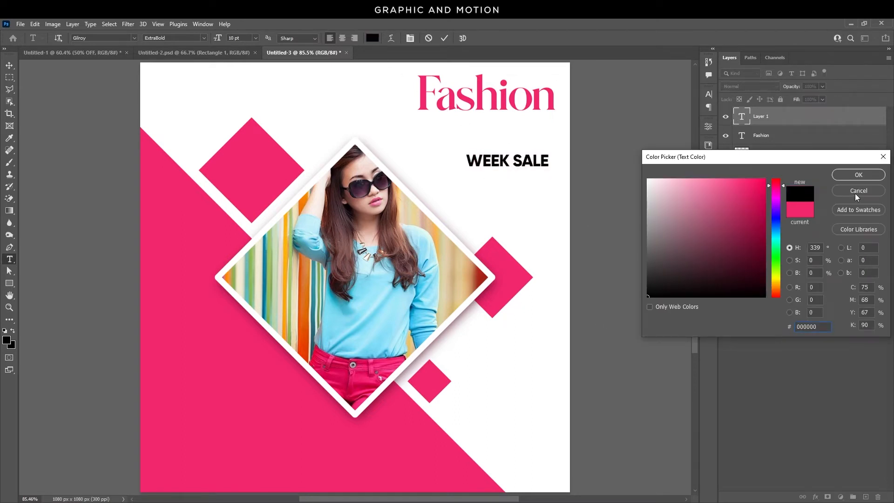
left_click(860, 176)
left_click(9, 67)
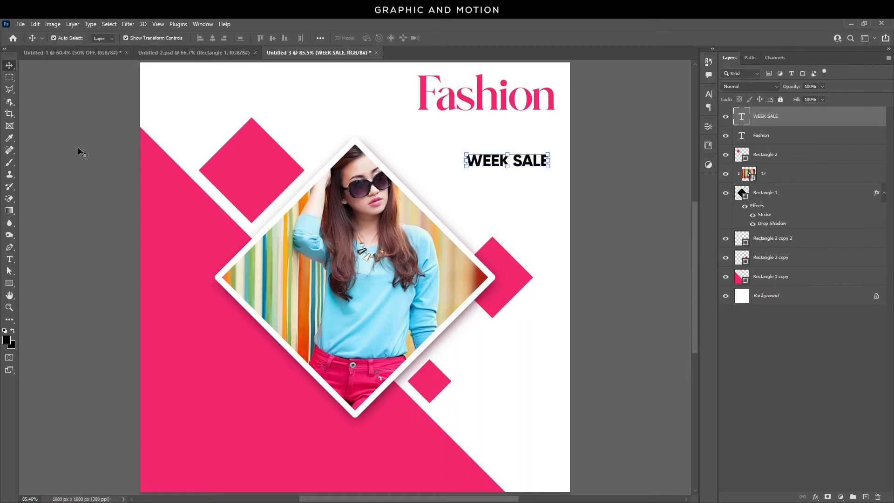
Duplicate the WEEK SALE text toward the upper left and position the original beneath the Fashion title.
left_click_drag(551, 166, 309, 112)
left_click(589, 171)
left_click(551, 125)
Change the duplicated text to "50%" and set its size to 15 pt.
double_click(308, 108)
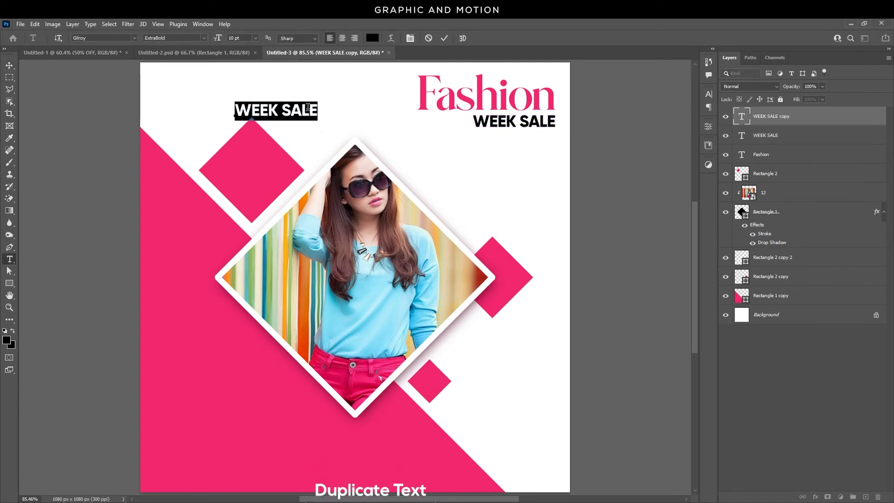
type("50%")
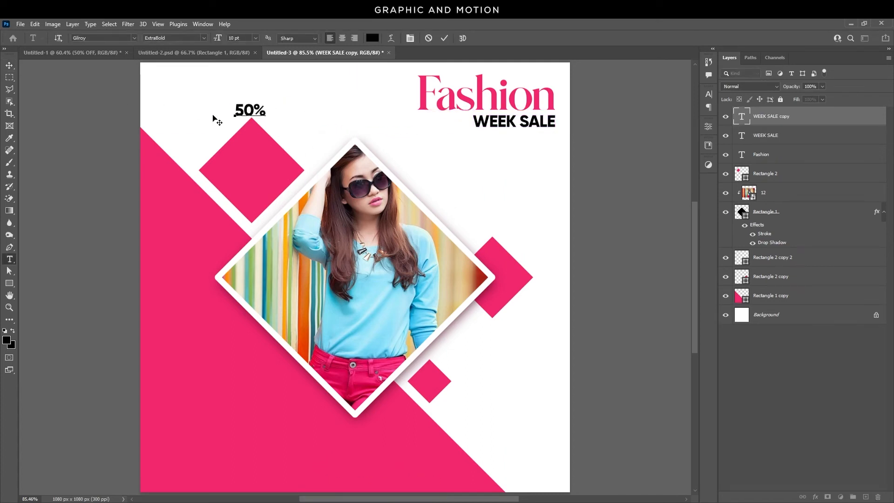
key("ctrl+a")
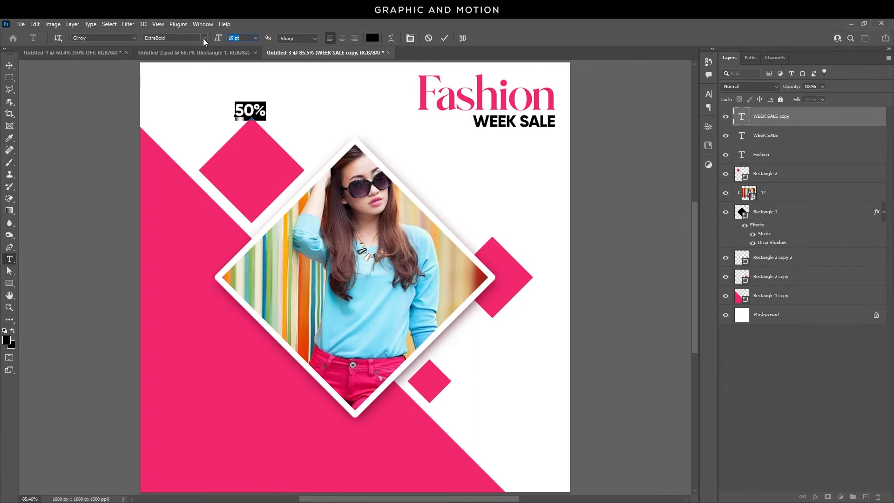
type("15")
key("Return")
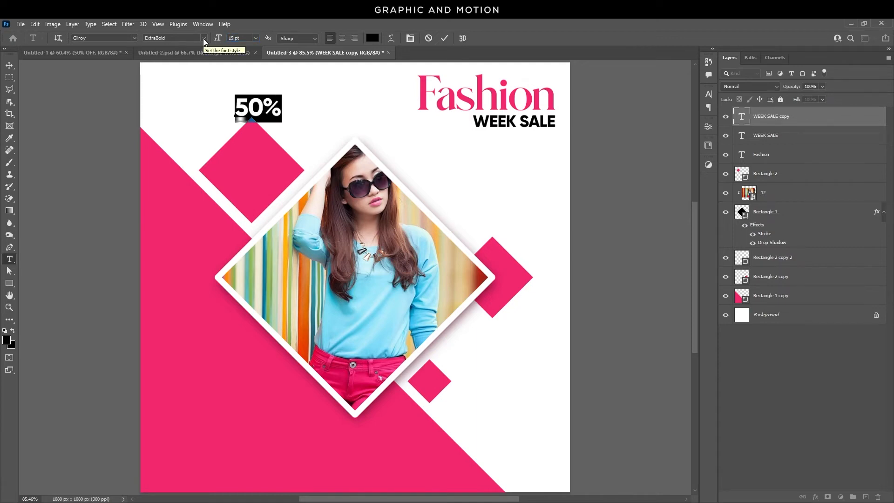
Move the 50% text into the upper left pink diamond and color it white.
left_click(10, 65)
left_click_drag(262, 110, 258, 169)
left_click(708, 94)
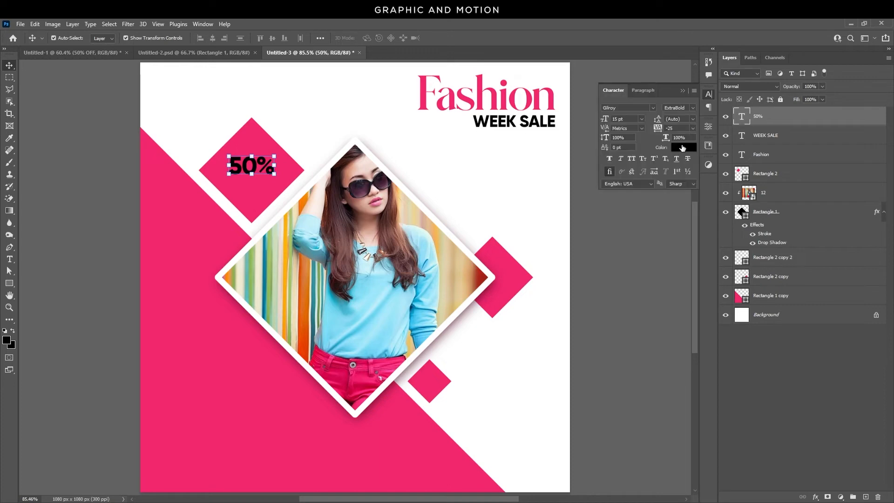
left_click(684, 148)
left_click(648, 180)
left_click(861, 177)
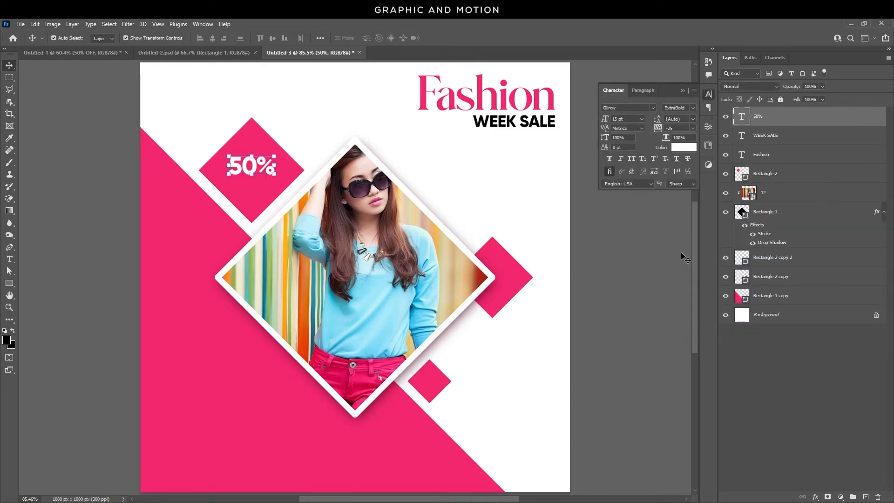
left_click(647, 178)
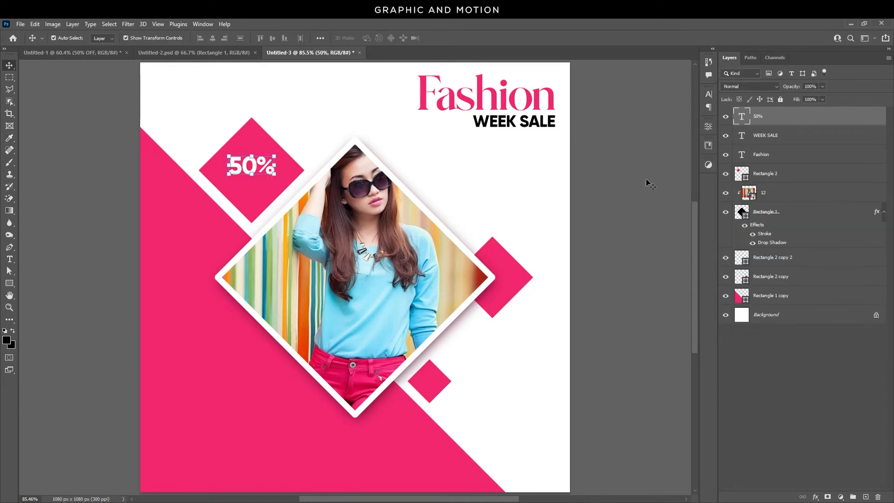
Duplicate the 50% text above itself and change the copy to "up to" at 6 pt.
left_click_drag(253, 168, 257, 153)
left_click(313, 113)
left_click(254, 177)
double_click(256, 150)
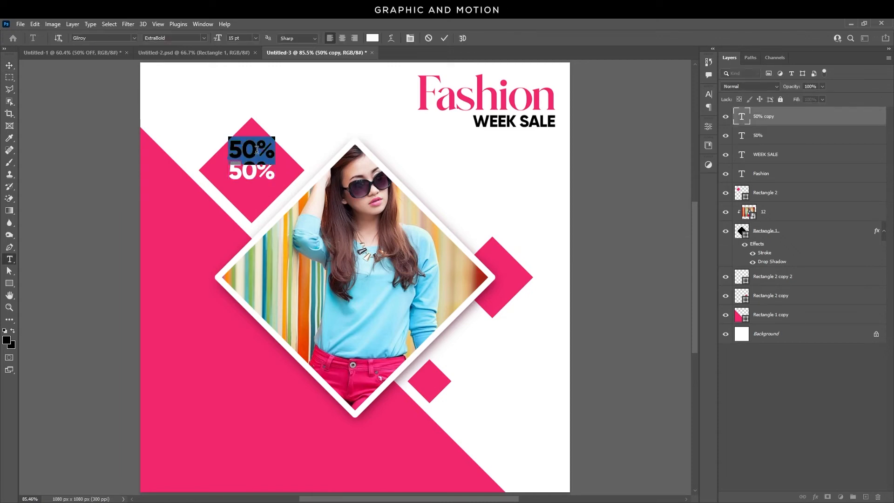
type("up to")
type("5")
key("Return")
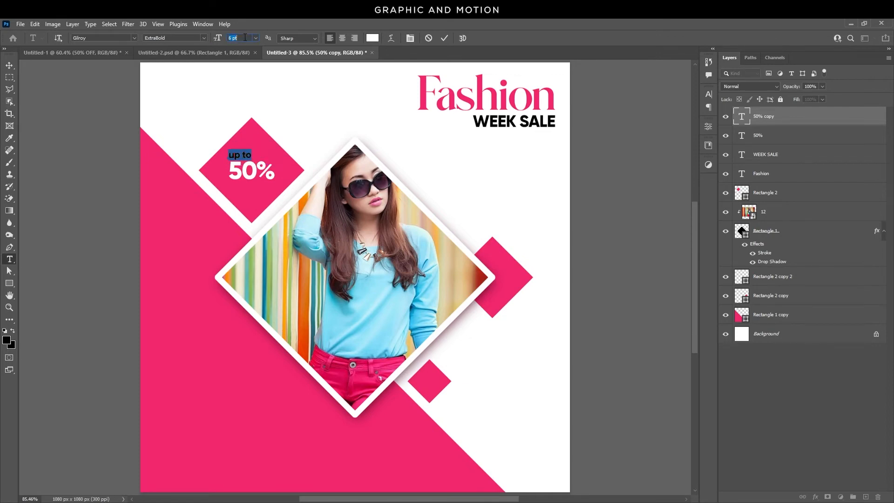
Duplicate the "up to" text below 50%, change it to "OFF", and align it under the percentage.
left_click(9, 66)
left_click_drag(248, 158, 256, 190)
double_click(255, 190)
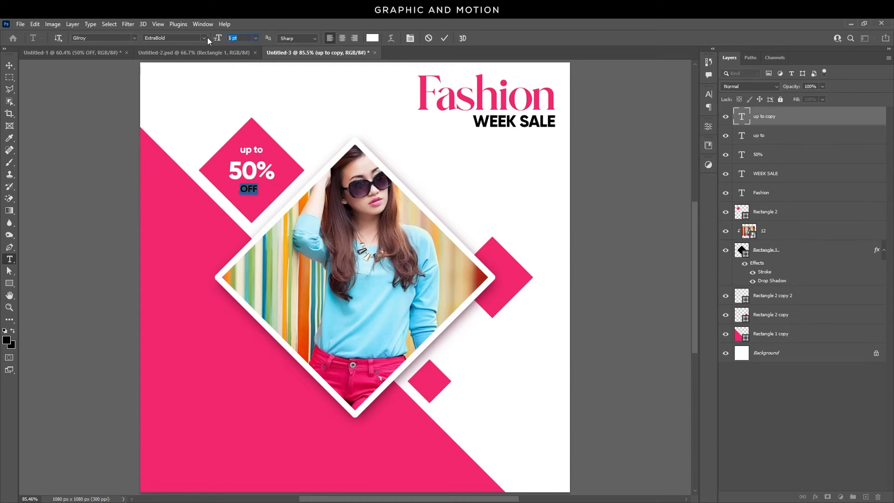
key("Return")
left_click(10, 66)
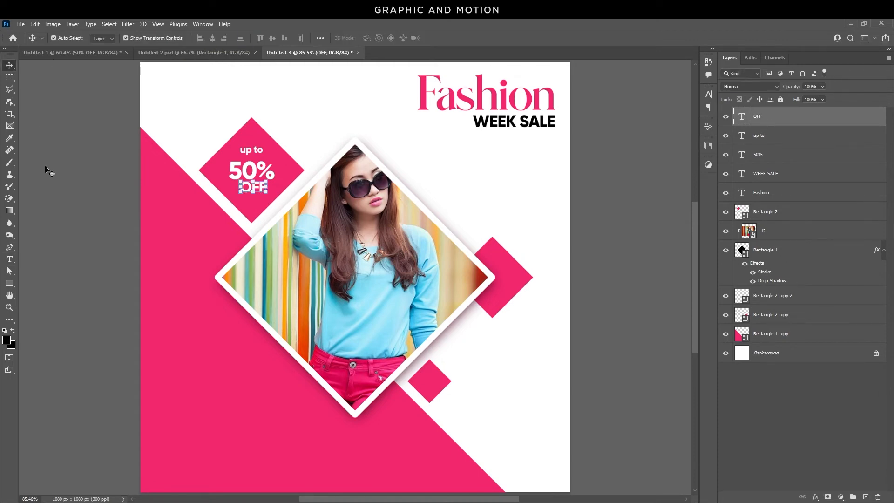
left_click_drag(252, 188, 255, 192)
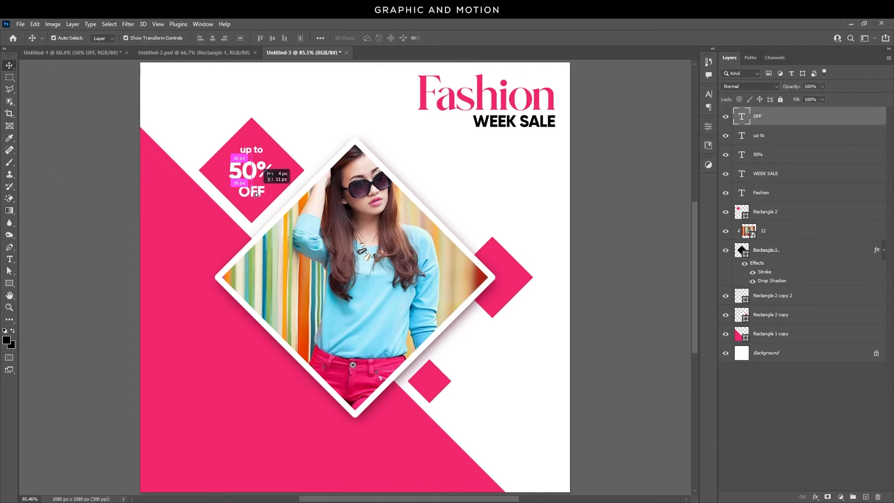
left_click(598, 219)
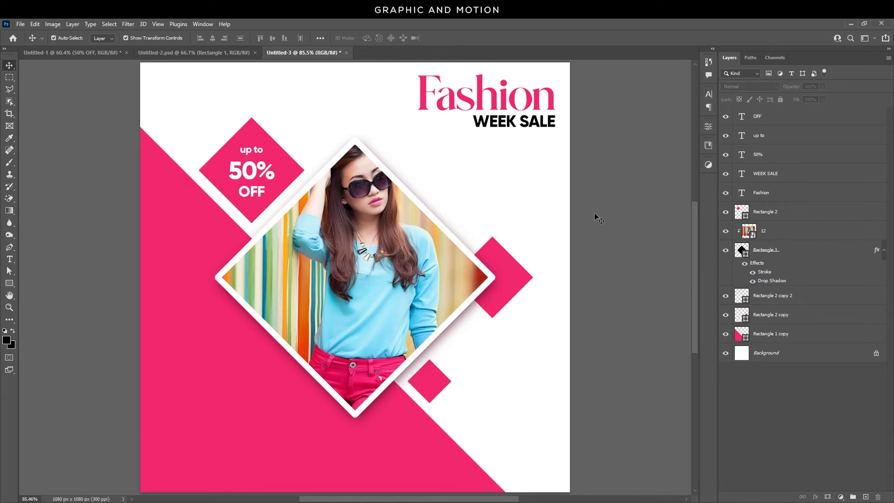
Draw a small pink rectangle near the canvas's lower right corner as a button.
left_click(10, 283)
left_click(42, 283)
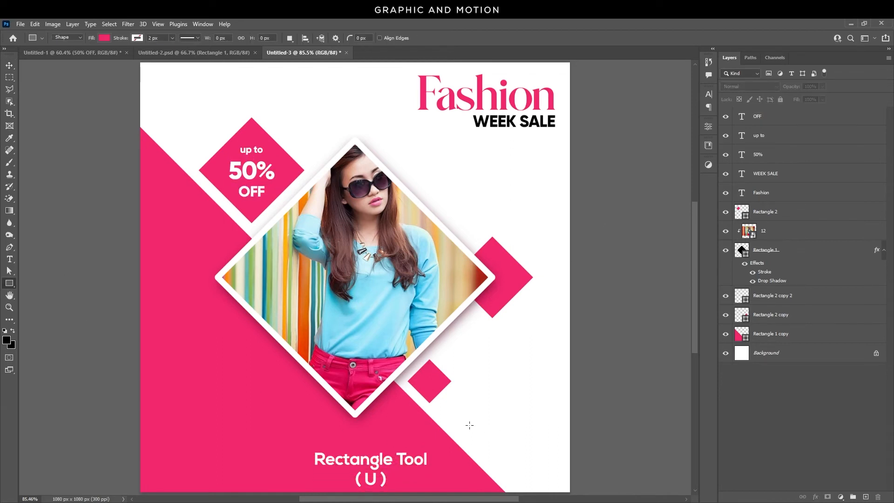
mouse_move(467, 419)
left_mouse_down()
mouse_move(482, 434)
mouse_move(538, 441)
left_mouse_up()
left_click(9, 67)
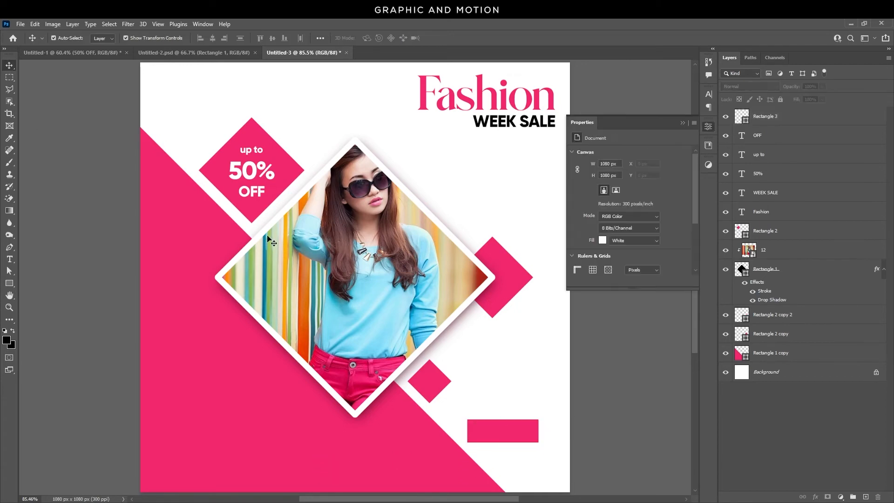
Duplicate the "up to" text onto the pink rectangle, place it above the rectangle's layer, and change it to "Shop Now".
left_click(256, 150)
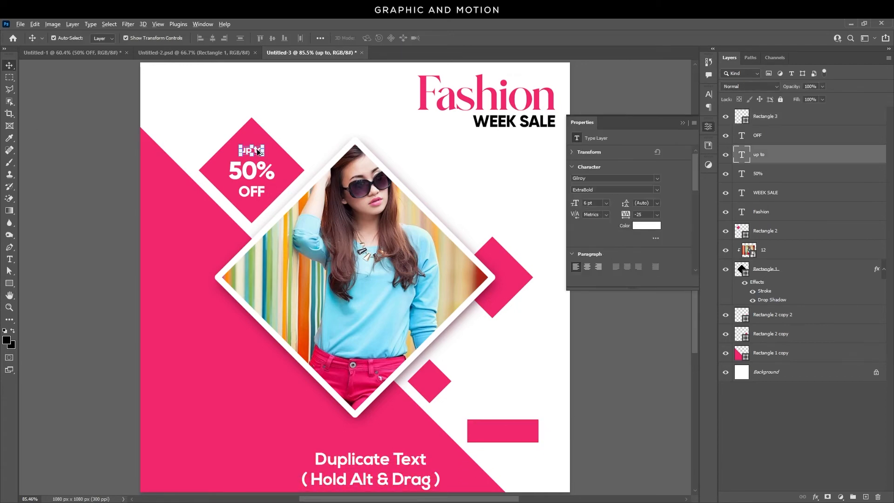
left_click_drag(256, 150, 508, 435)
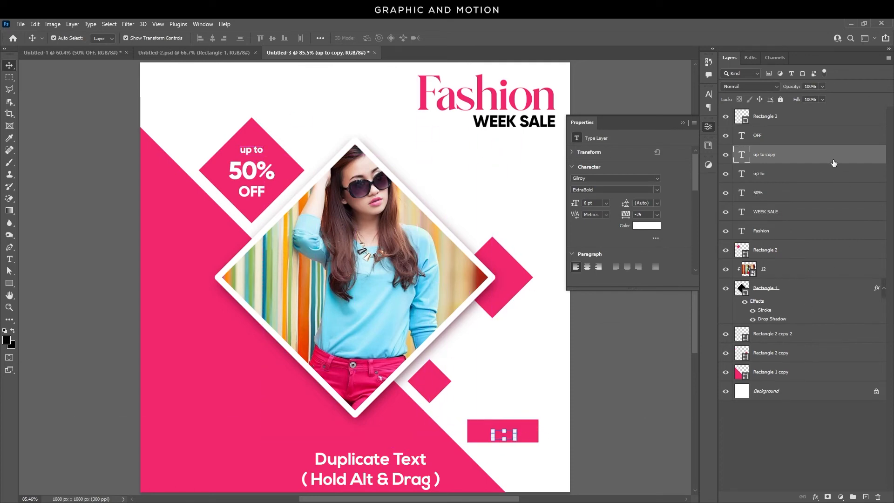
left_click(529, 444)
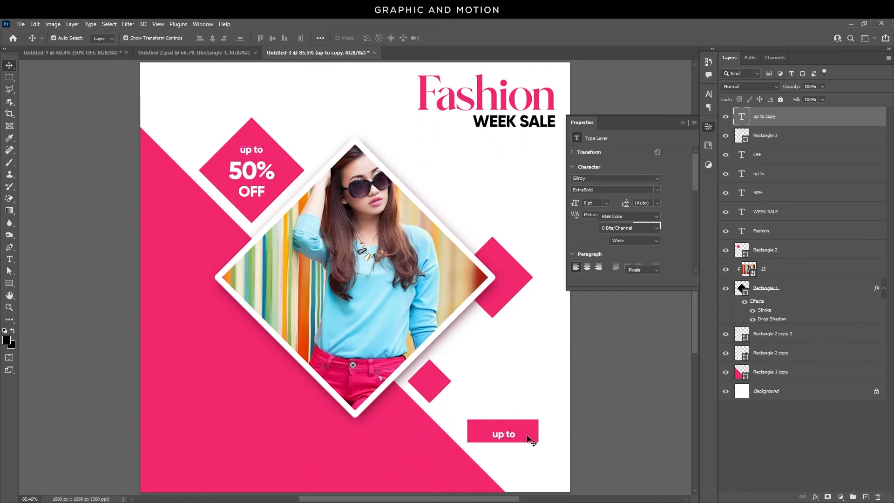
left_click_drag(506, 438, 601, 438)
double_click(505, 434)
type("Shop Now")
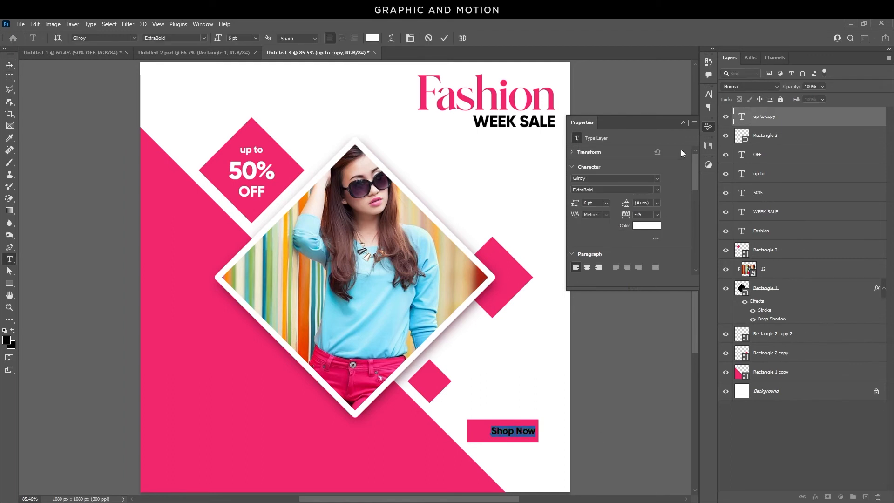
Set the Shop Now text to all caps.
left_click(706, 98)
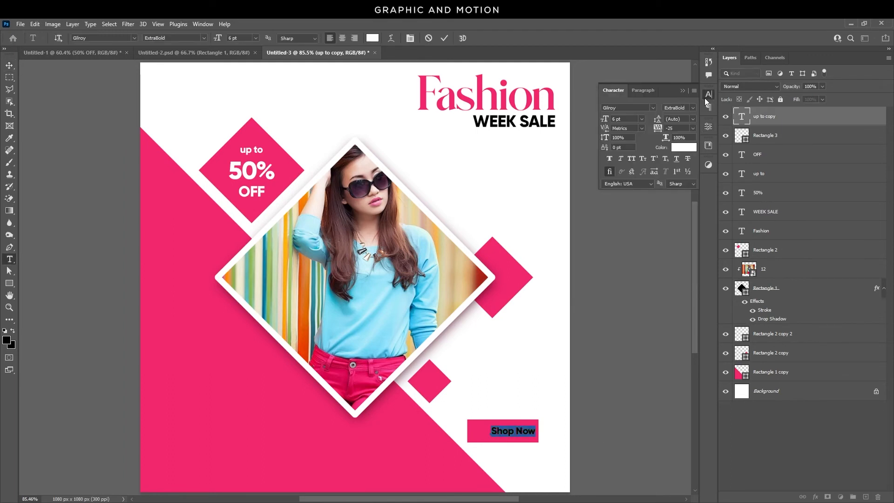
left_click(633, 159)
left_click(9, 66)
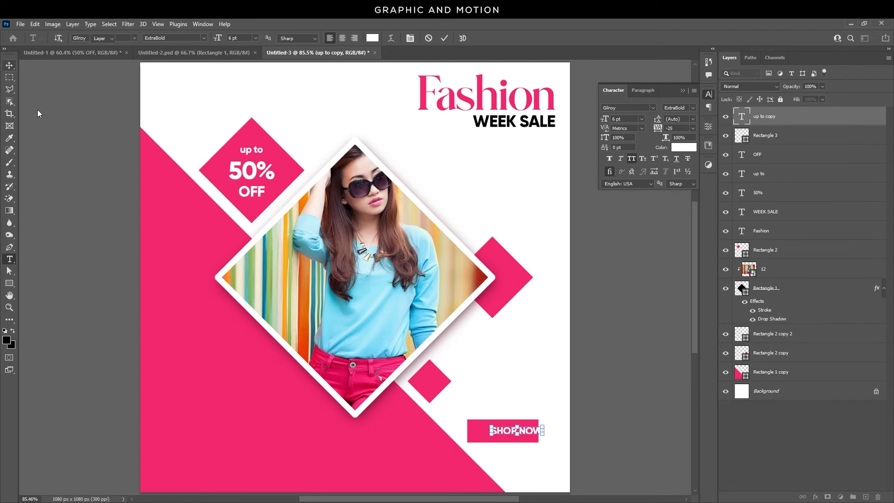
Duplicate the Shop Now text below the button and change it to "YOUR" and "LOGO HERE" on two lines.
left_click_drag(534, 435, 400, 452)
left_click(525, 436)
double_click(398, 450)
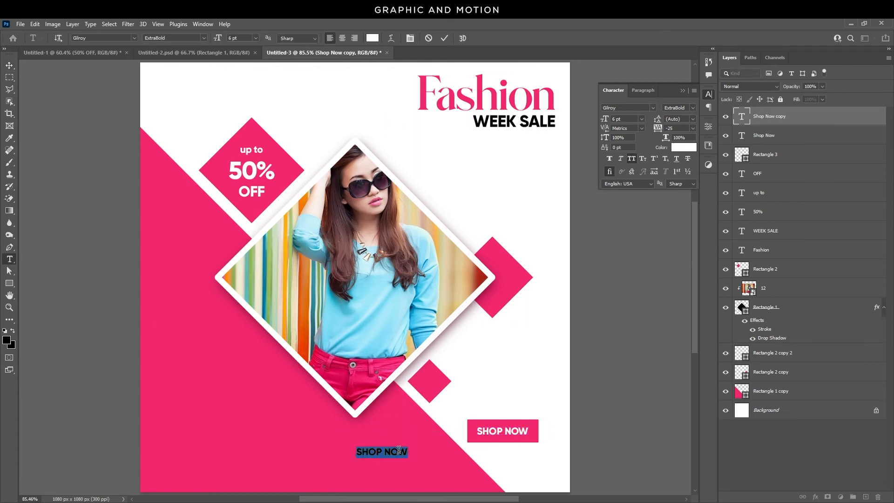
type("YOUR")
key("Return")
type("LOGO HERE")
Center-align the logo text and move it to the canvas's upper left corner.
left_click_drag(357, 451, 436, 472)
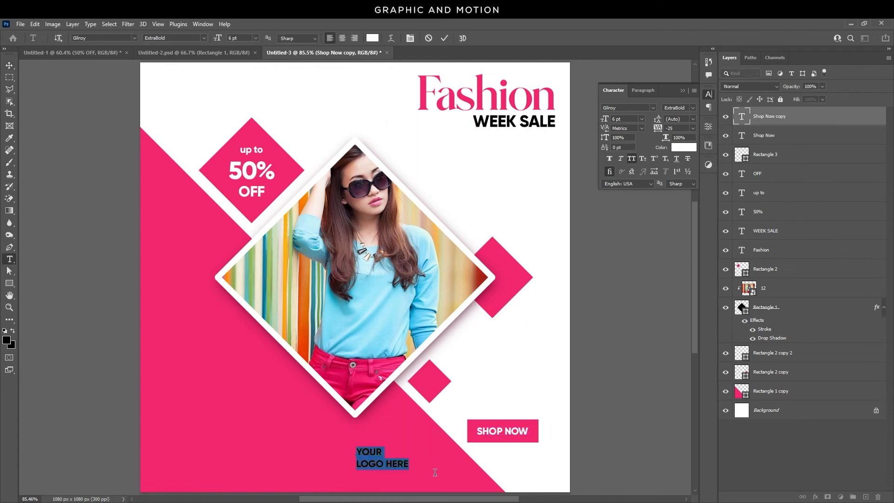
left_click(342, 37)
left_click(14, 65)
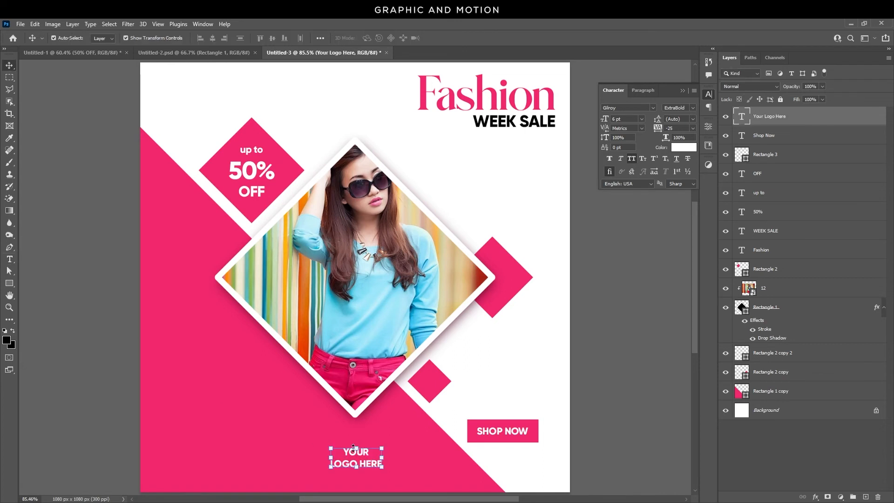
left_click_drag(359, 457, 175, 81)
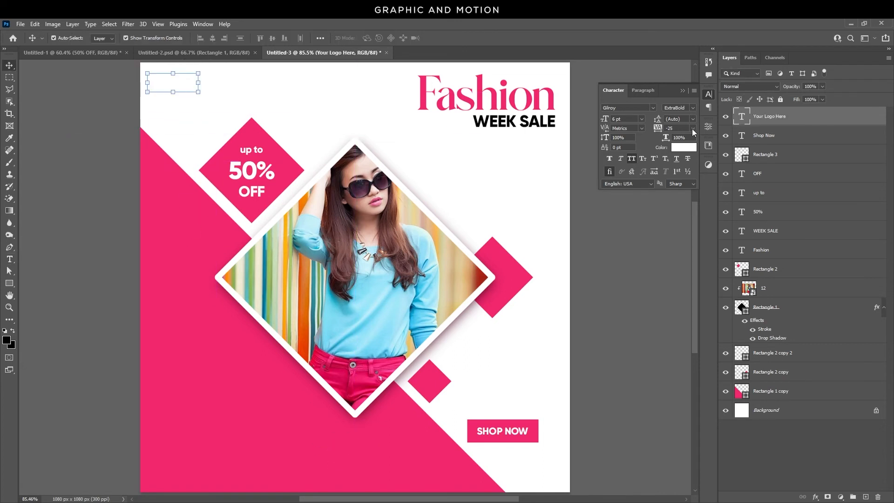
Set the logo text color to black.
left_click(684, 151)
left_click_drag(680, 264, 675, 305)
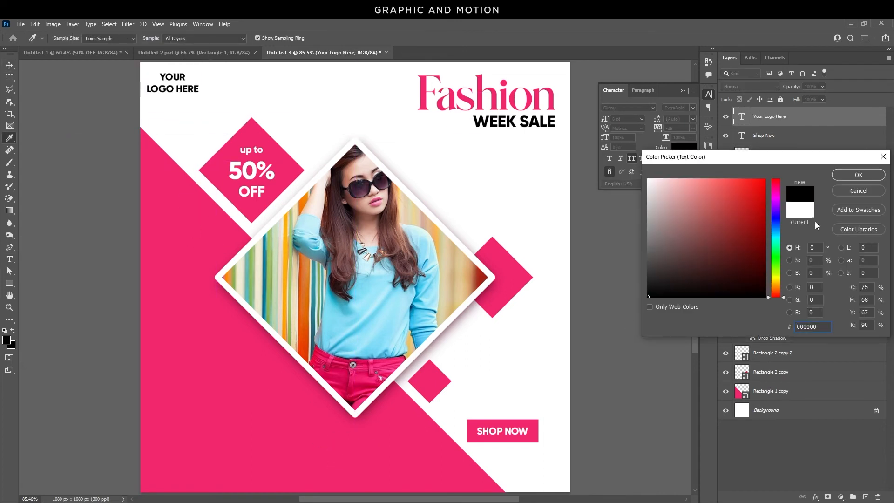
left_click(842, 178)
Color the "LOGO HERE" line with the pink sampled from the canvas background shape.
double_click(187, 90)
left_click(148, 90)
left_click_drag(148, 91, 359, 122)
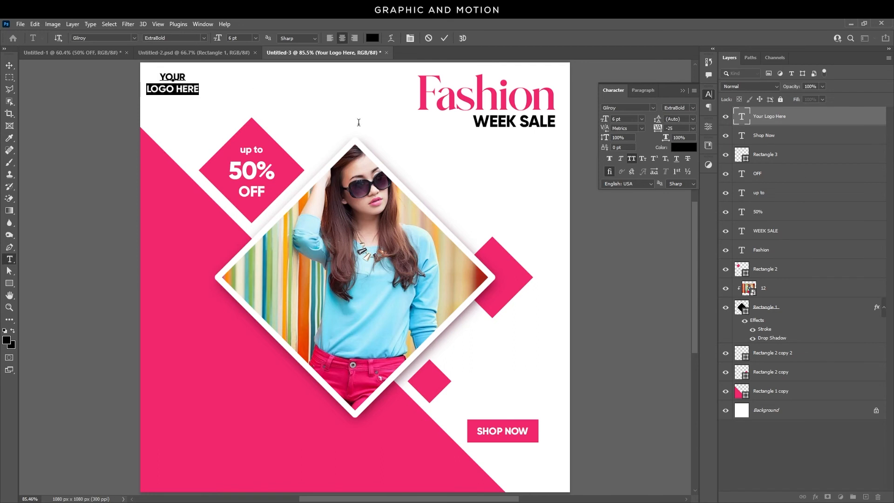
left_click(675, 150)
left_click(230, 350)
left_click(843, 178)
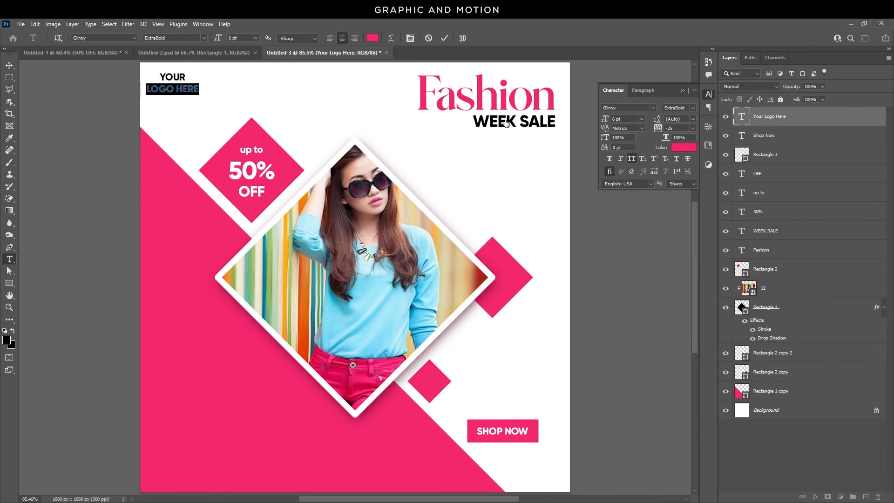
Make the whole logo text italic and nudge it slightly upward.
left_click(167, 77)
key("ctrl+a")
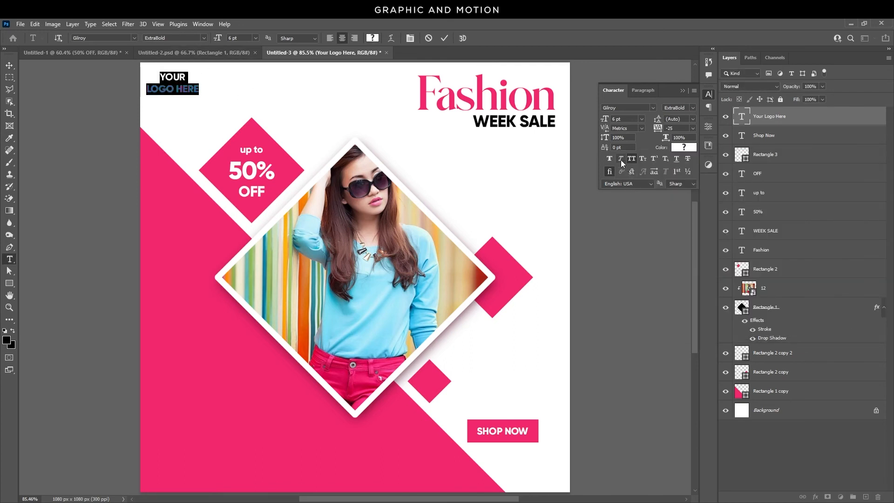
left_click(622, 161)
left_click(9, 65)
left_click_drag(187, 94, 186, 88)
left_click(114, 150)
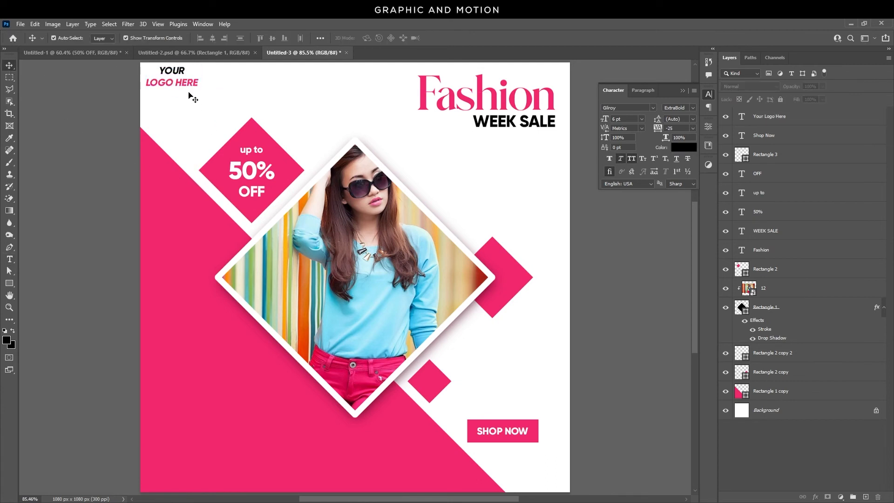
Draw a paragraph text box of placeholder text near the canvas's lower left corner and color it white.
left_click(16, 261)
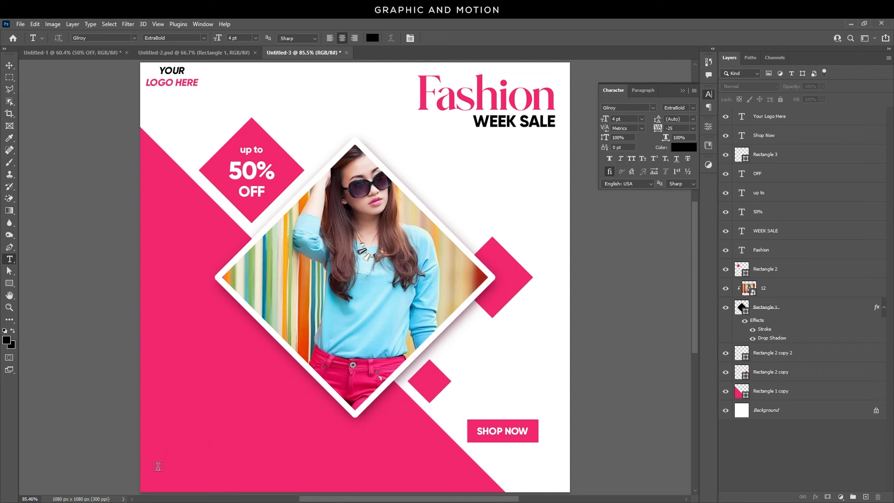
left_click_drag(159, 464, 298, 487)
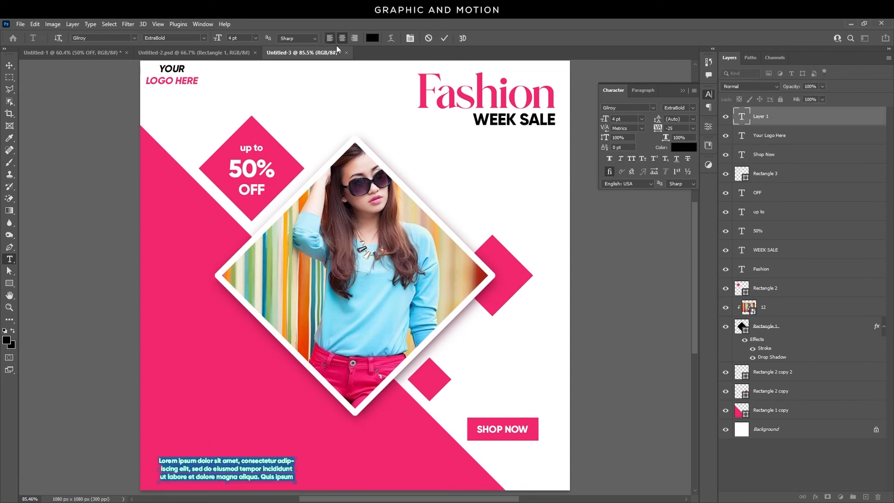
left_click(372, 38)
left_click(559, 136)
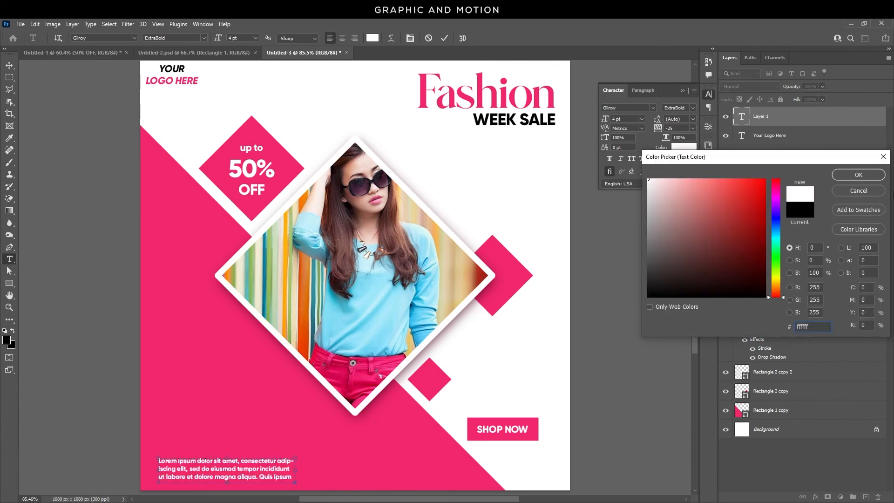
left_click(866, 175)
Set the placeholder paragraph's font weight to Light.
left_click(693, 108)
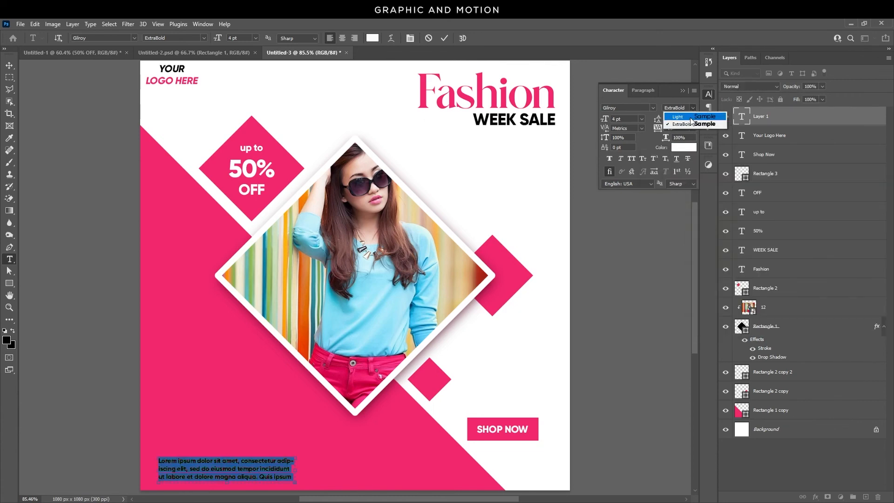
left_click(691, 117)
left_click(263, 466)
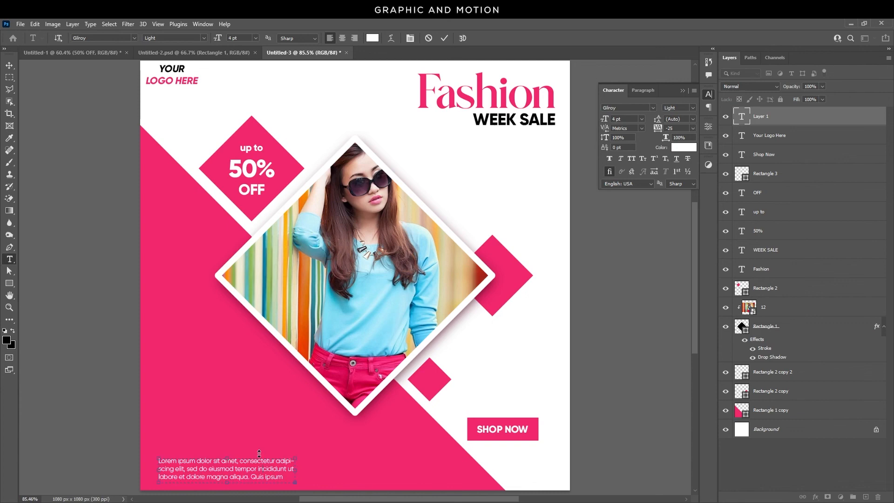
left_click(9, 65)
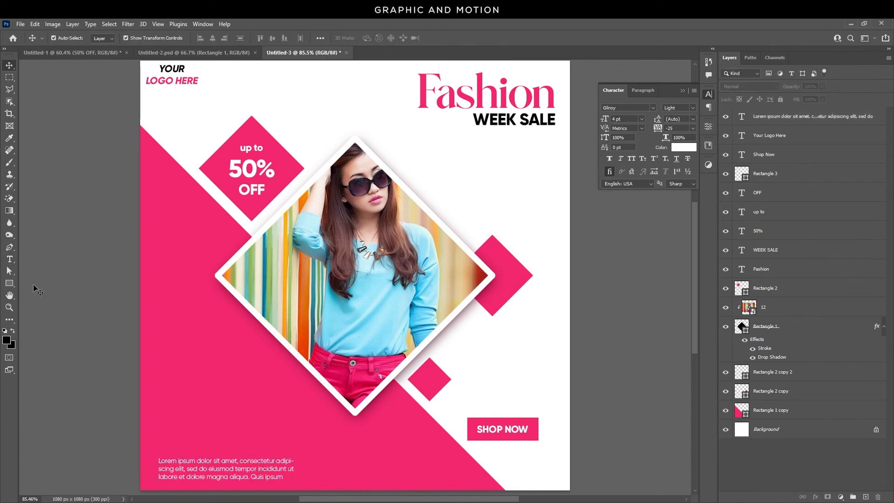
left_click(11, 260)
left_click(202, 403)
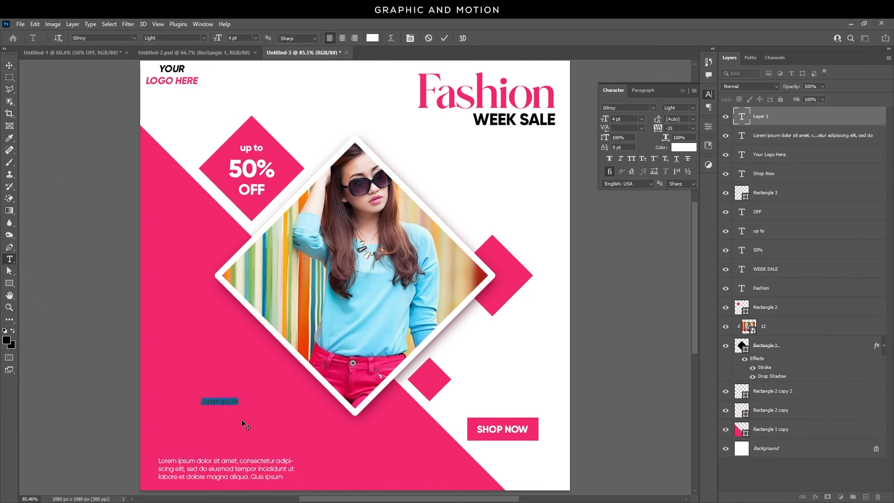
type("www.graphicandmotion.com")
key("ctrl+a")
left_click(608, 120)
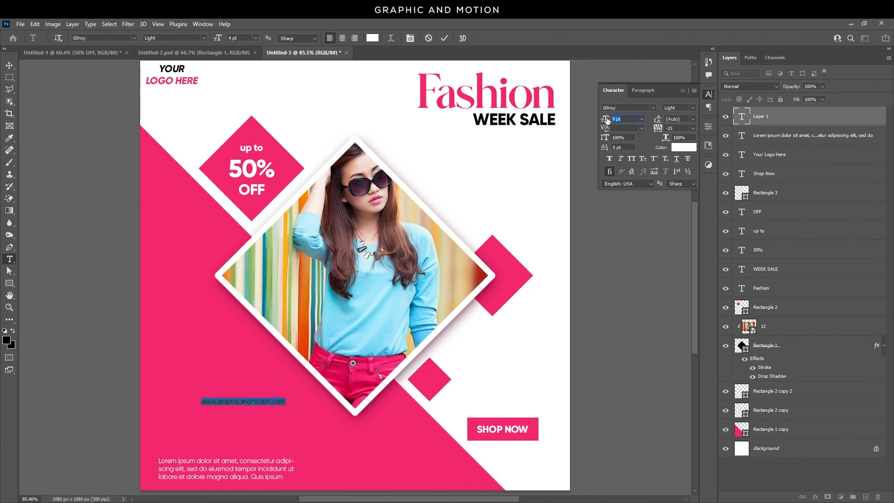
type("6")
key("Return")
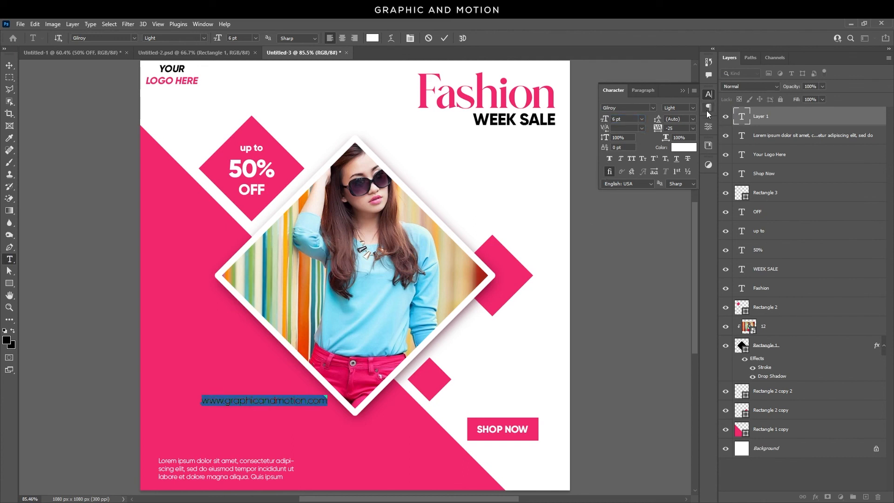
left_click(692, 108)
left_click(693, 120)
left_click(694, 120)
left_click(694, 119)
left_click(10, 66)
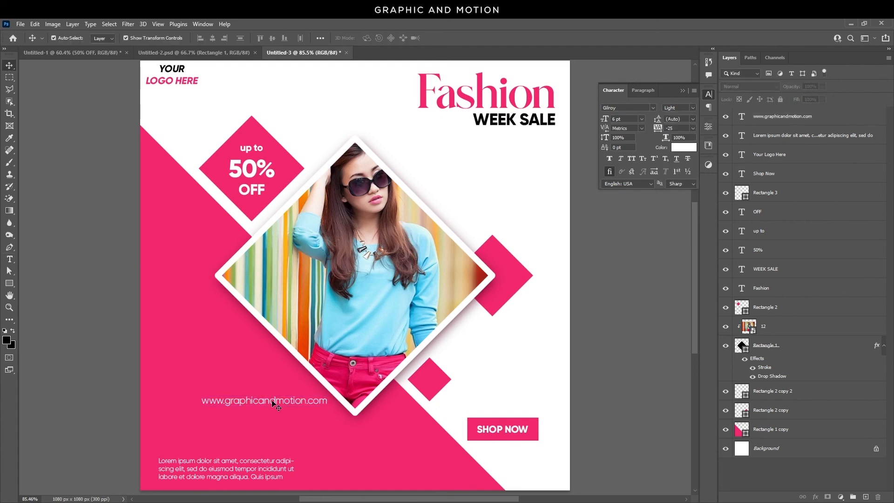
Rotate the website text to run diagonally along the lower left edge of the photo frame.
left_click_drag(276, 401, 259, 391)
key("ctrl+t")
mouse_move(313, 387)
left_mouse_down()
mouse_move(301, 437)
mouse_move(281, 429)
mouse_move(279, 403)
mouse_move(301, 391)
left_mouse_up()
key("Return")
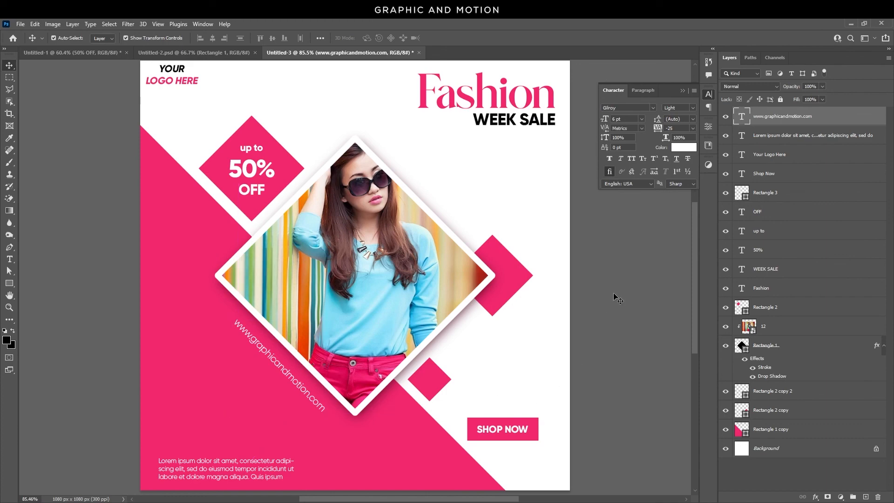
left_click(613, 325)
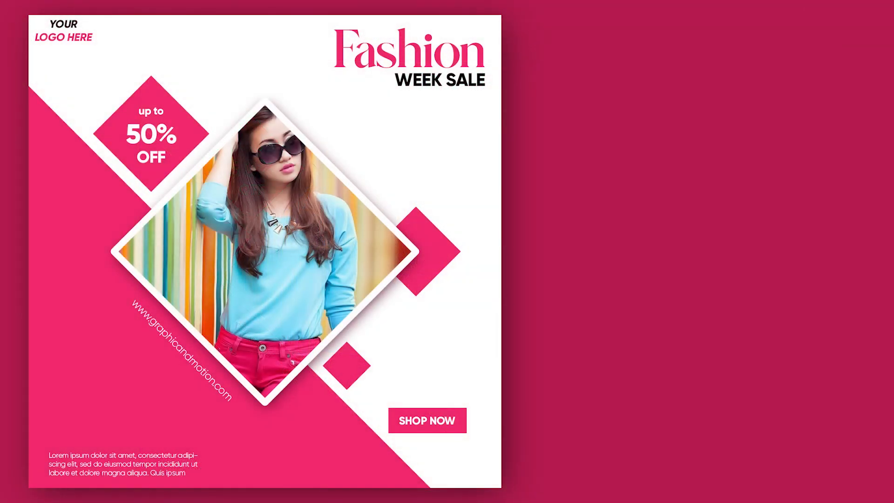